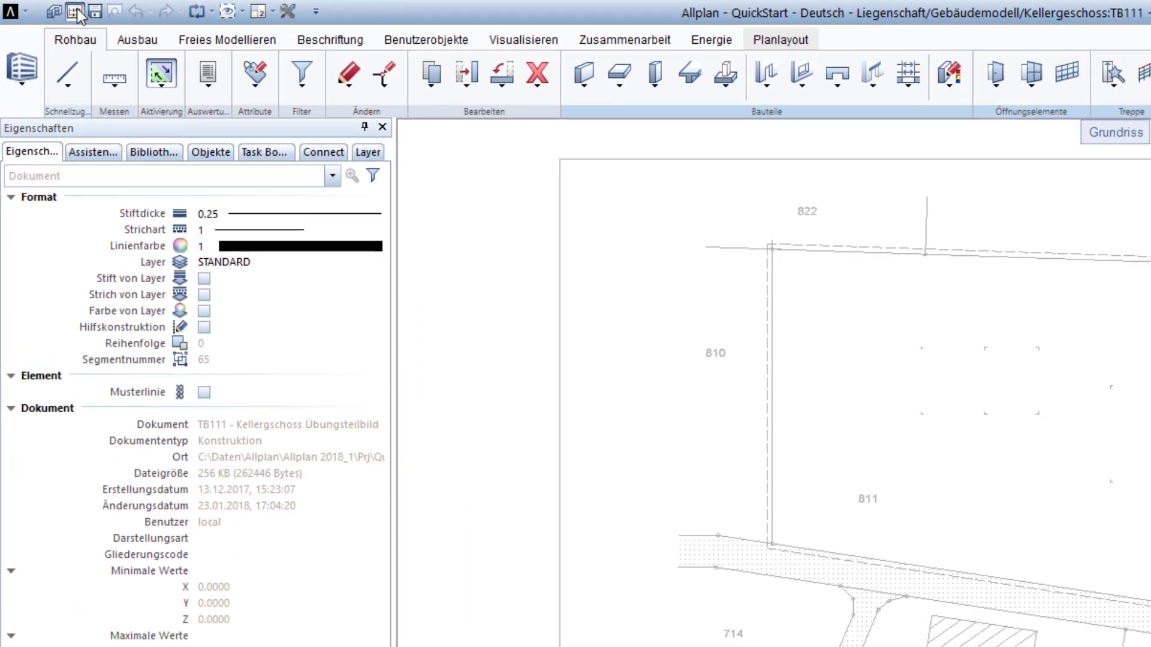
# Copy drawing file 500 Lageplan and paste it under Import as drawing file 501
pyautogui.click(76, 8)
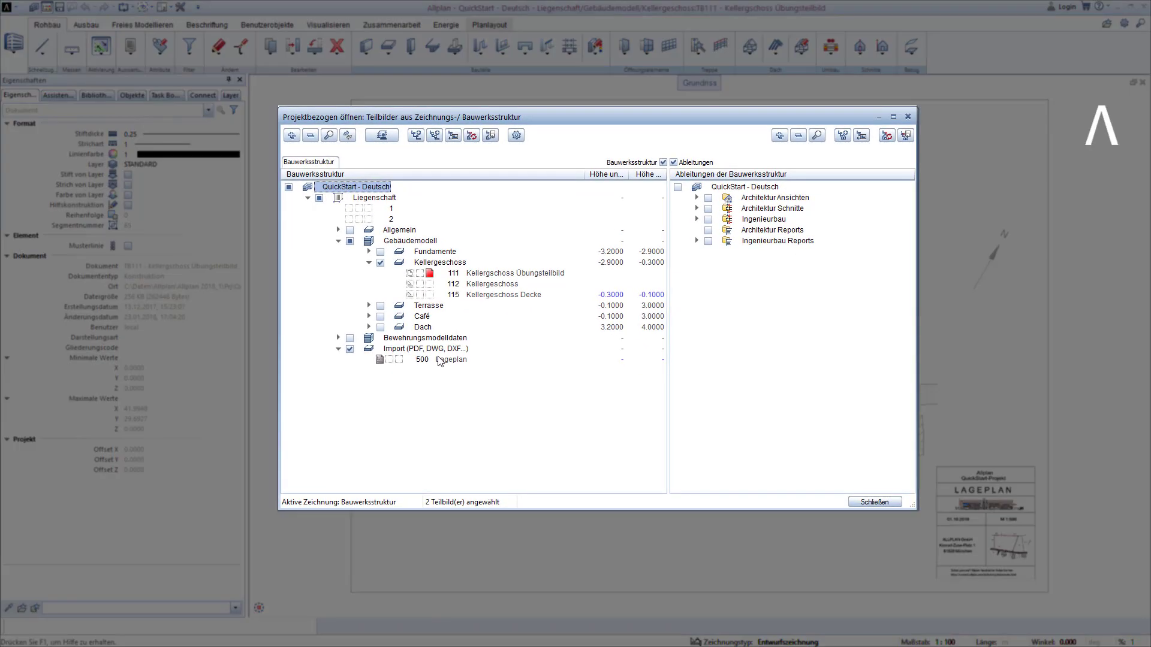
pyautogui.rightClick(446, 362)
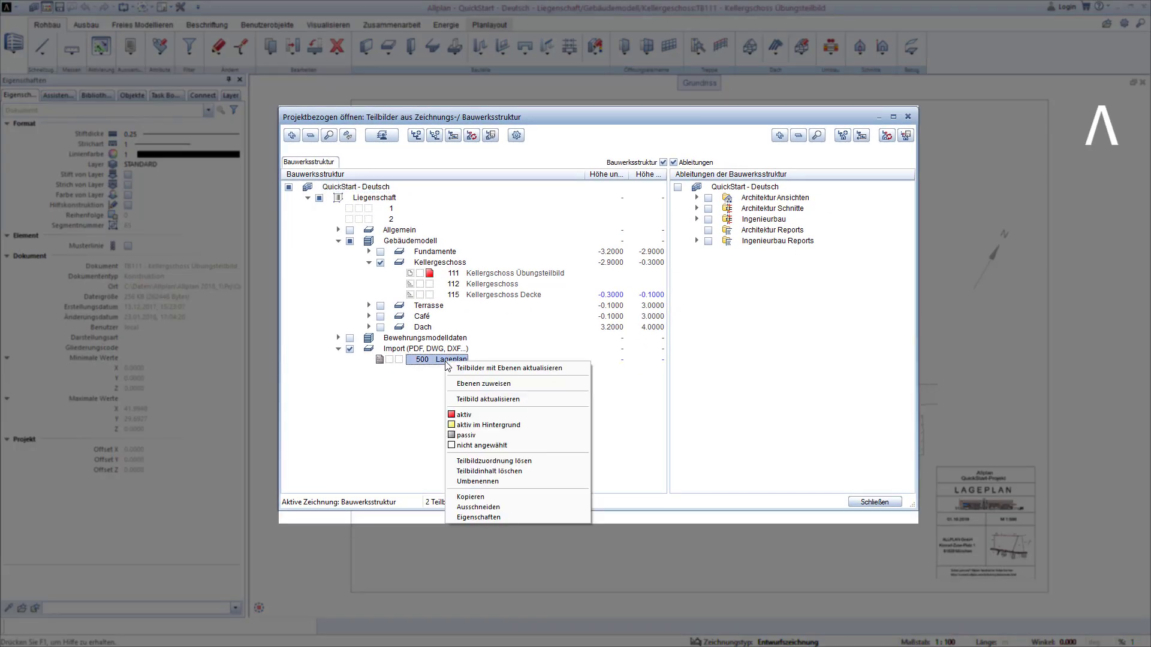
pyautogui.click(523, 497)
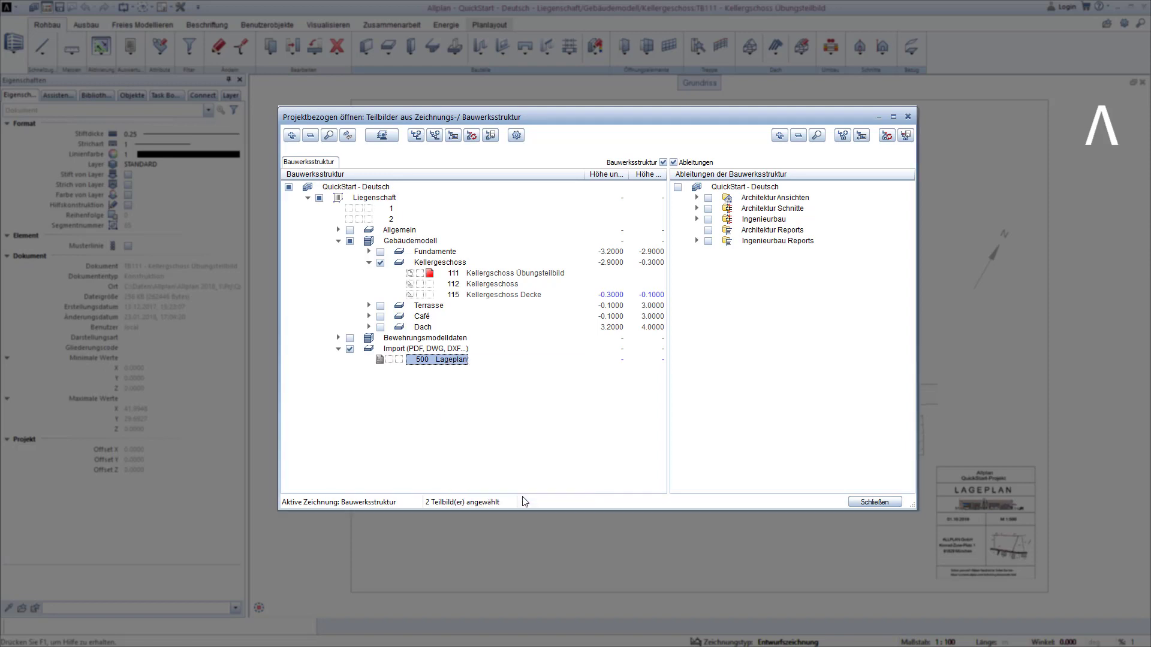
pyautogui.rightClick(432, 352)
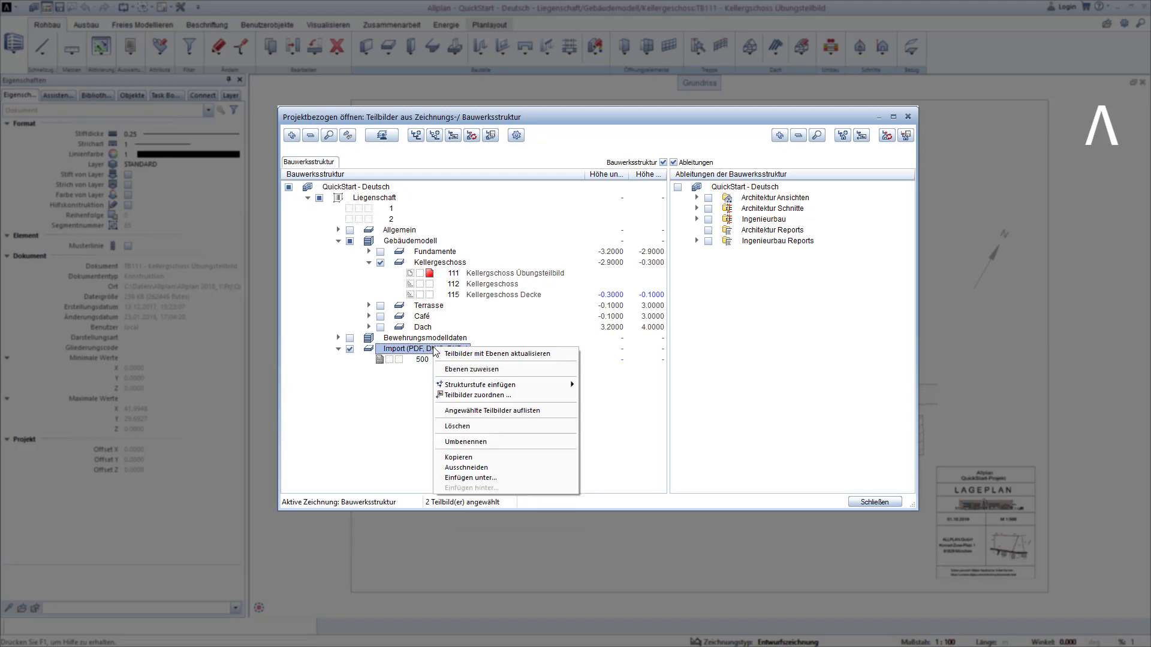
pyautogui.click(510, 477)
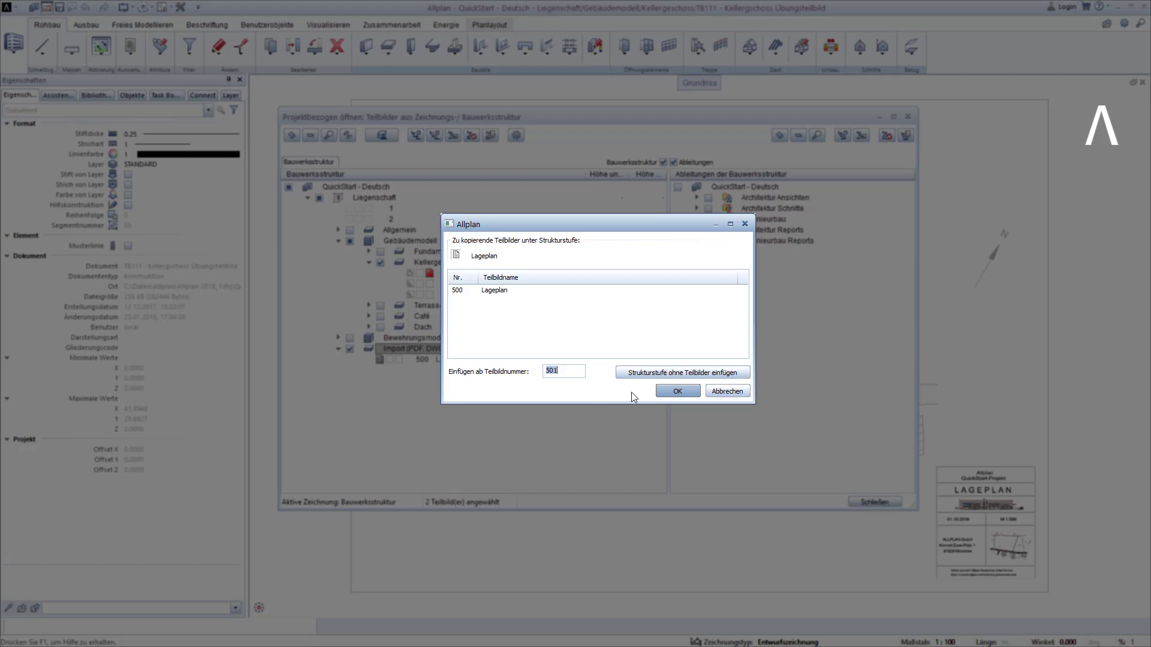
pyautogui.click(680, 397)
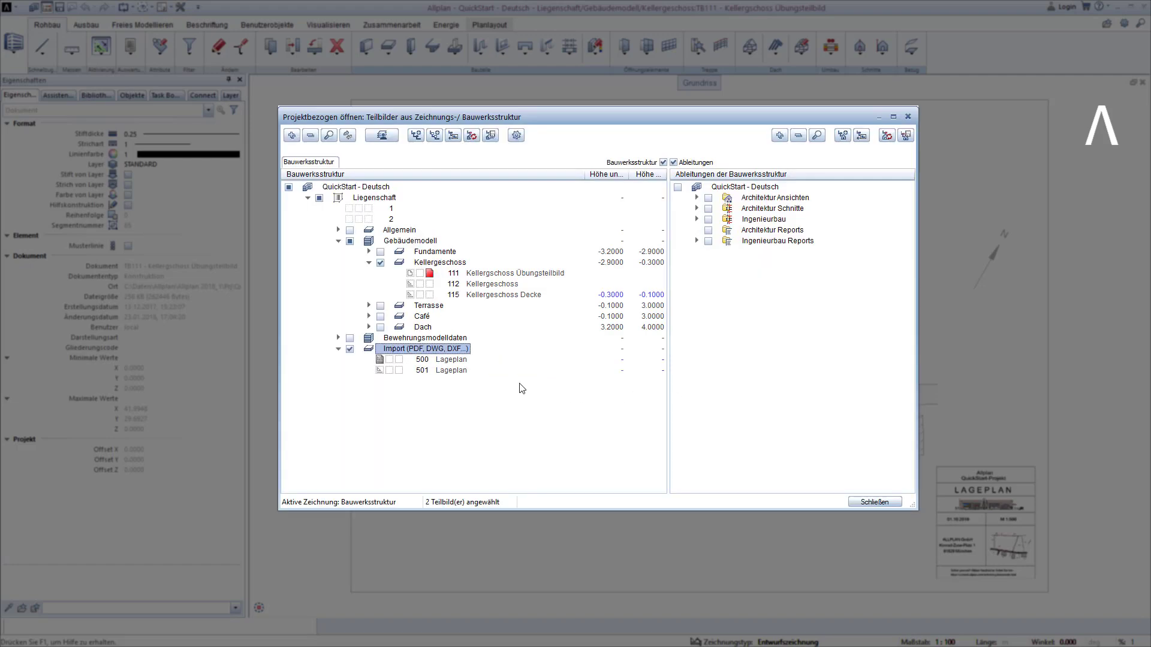
pyautogui.rightClick(453, 364)
# Rename drawing 500 to 'Lageplan Original' and drawing 501 to 'Lageplan Arbeitskopie'
pyautogui.click(516, 477)
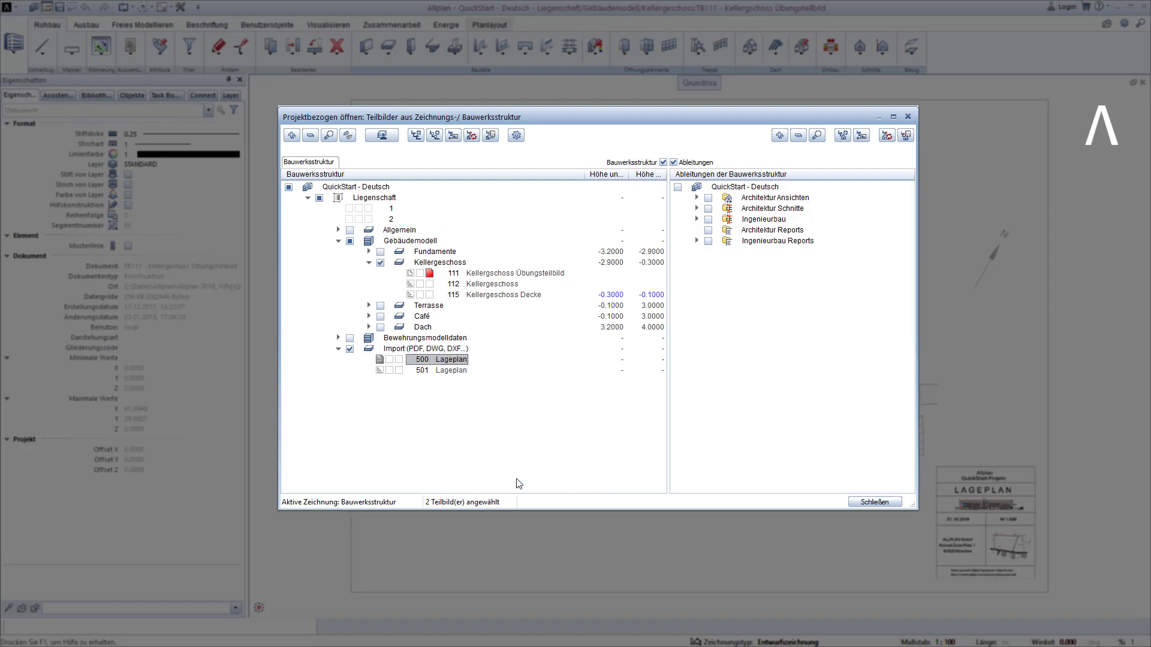
pyautogui.click(469, 360)
pyautogui.write('Orig')
pyautogui.write('inal')
pyautogui.press('Return')
pyautogui.rightClick(477, 370)
pyautogui.click(483, 486)
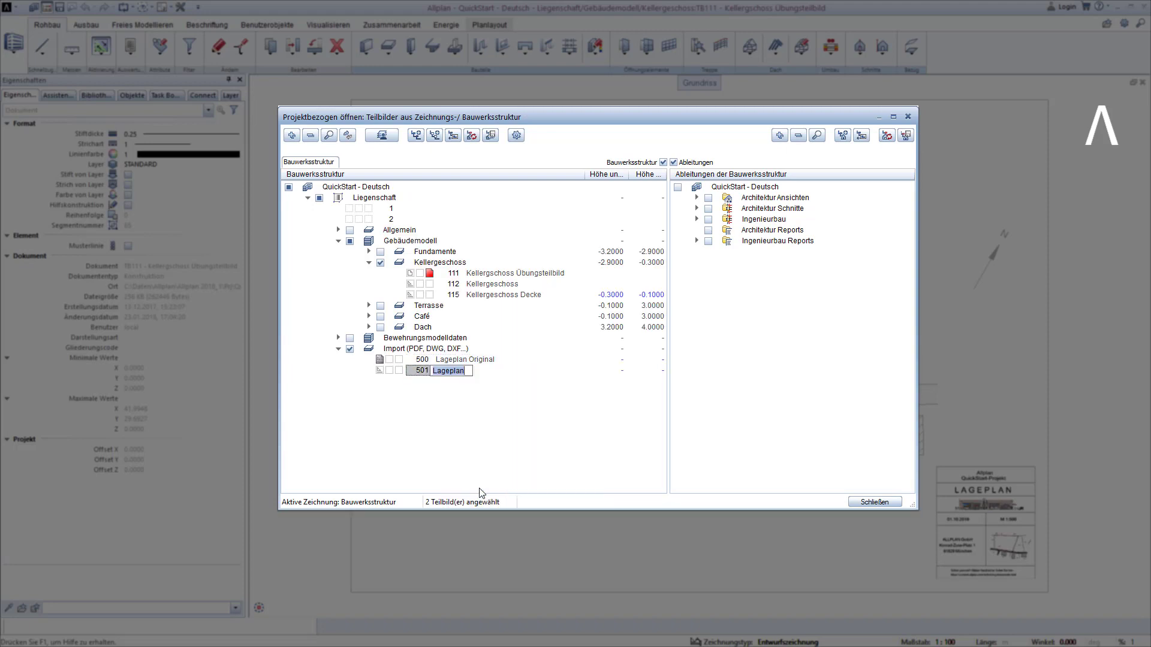
pyautogui.click(467, 369)
pyautogui.write('Ar')
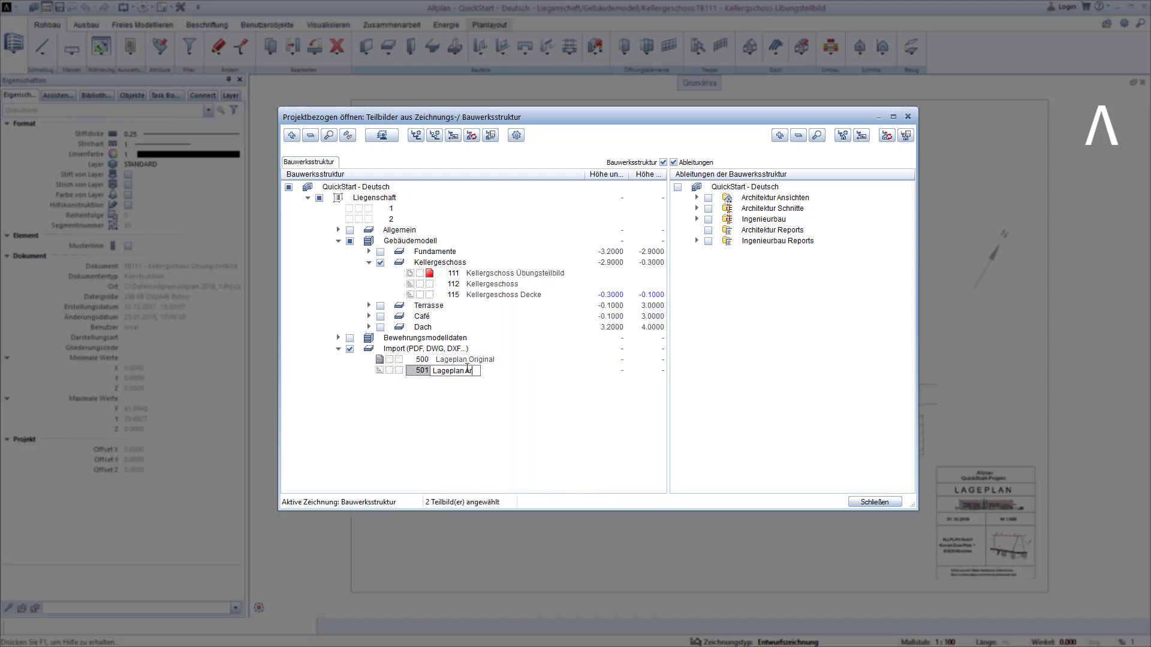
pyautogui.write('beits')
pyautogui.write('kopie')
pyautogui.press('Return')
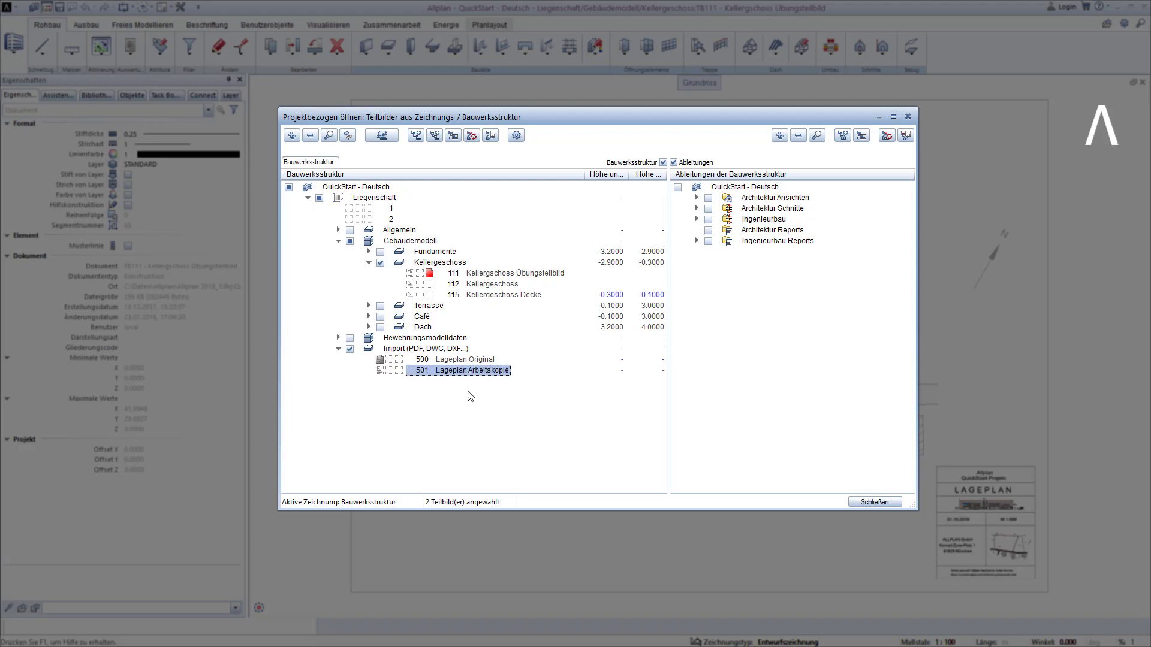
# Open only Lageplan Arbeitskopie as the active drawing, leaving Lageplan Original closed
pyautogui.click(399, 370)
pyautogui.click(380, 360)
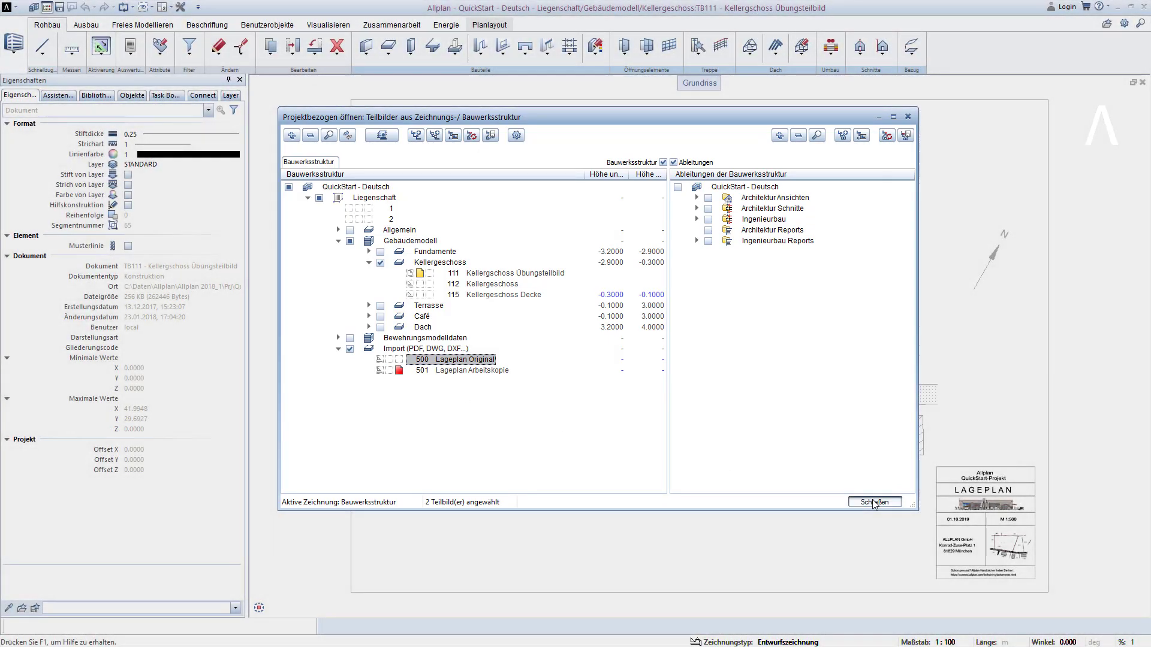
pyautogui.click(874, 502)
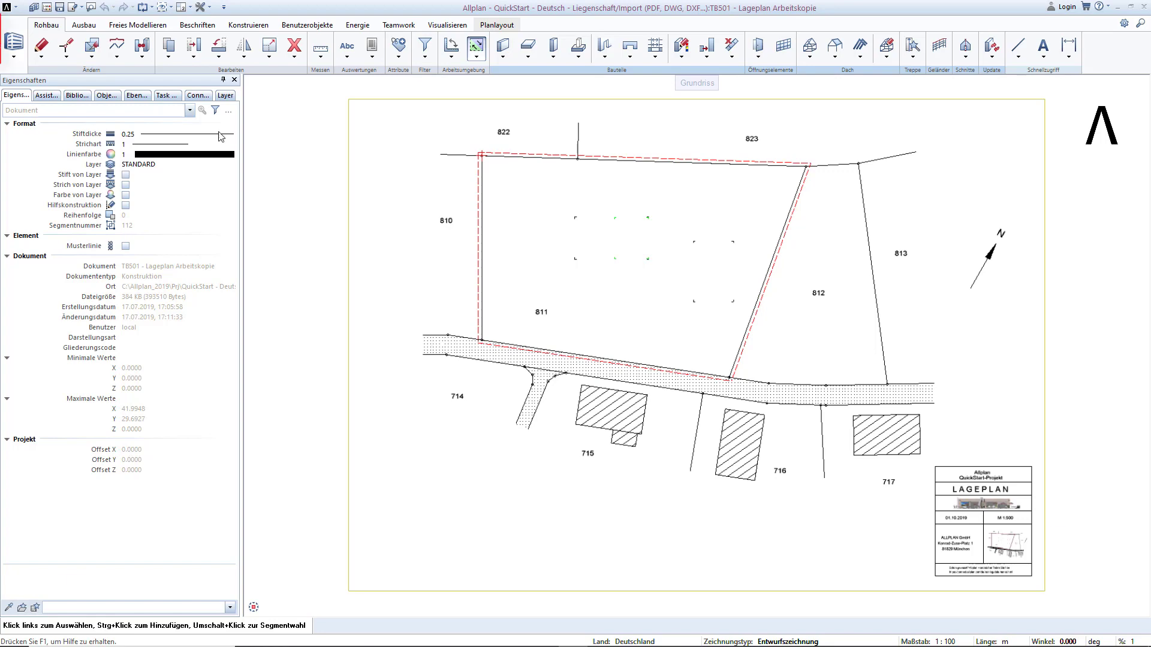
# Switch to the Architektur ribbon configuration and start the Verzerren (distort) function
pyautogui.click(16, 62)
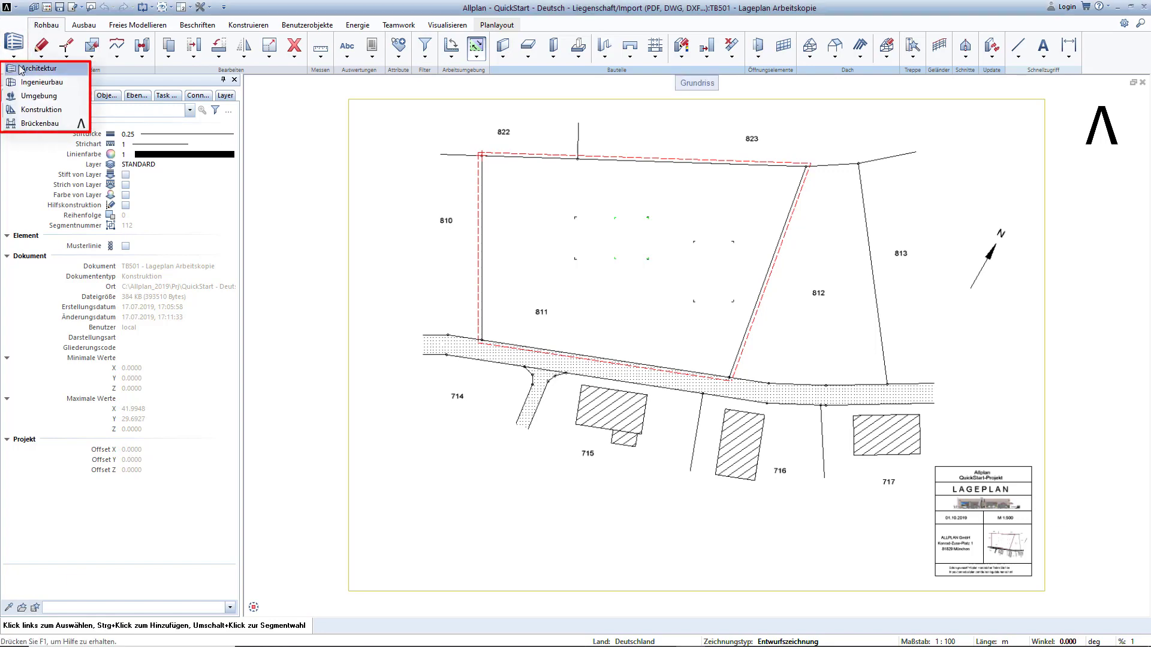
pyautogui.click(18, 67)
pyautogui.click(479, 113)
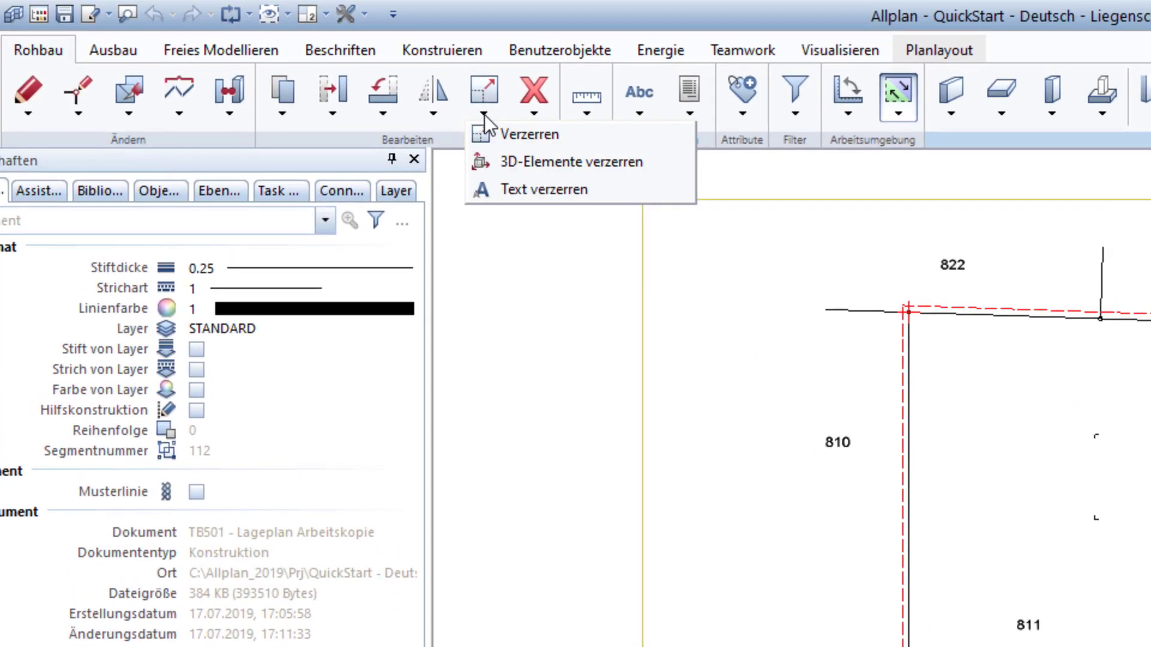
pyautogui.click(497, 133)
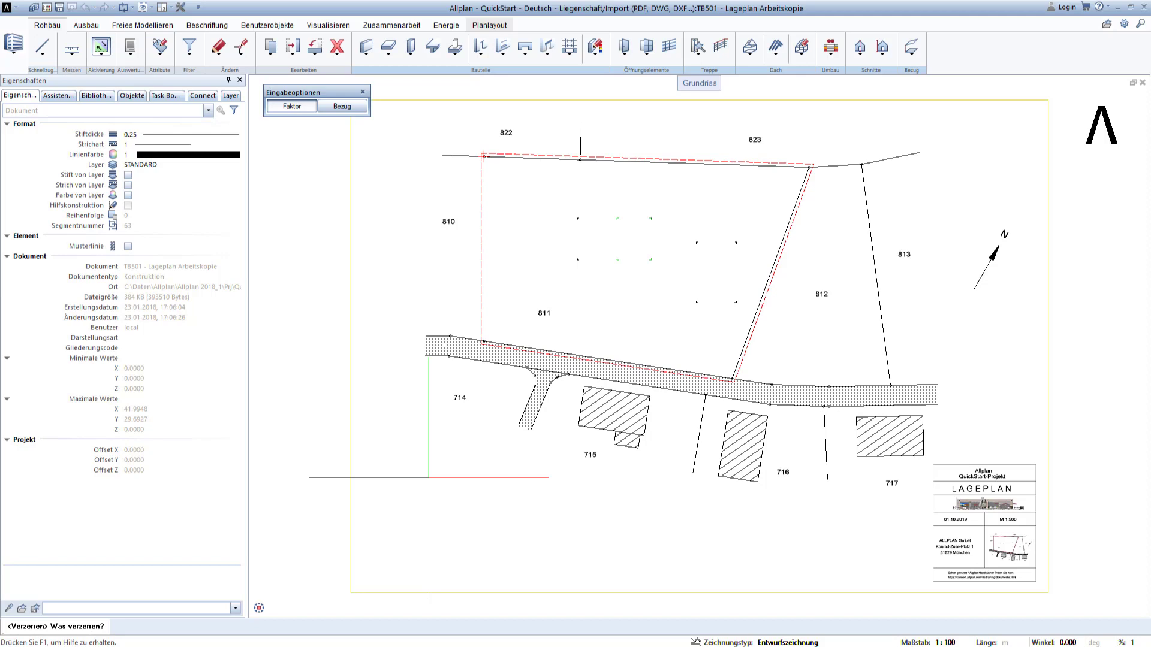
# Scale all site plan elements by factor 5 in X, Y and Z about the frame's lower-left corner
pyautogui.hotkey('ctrl', 'a')
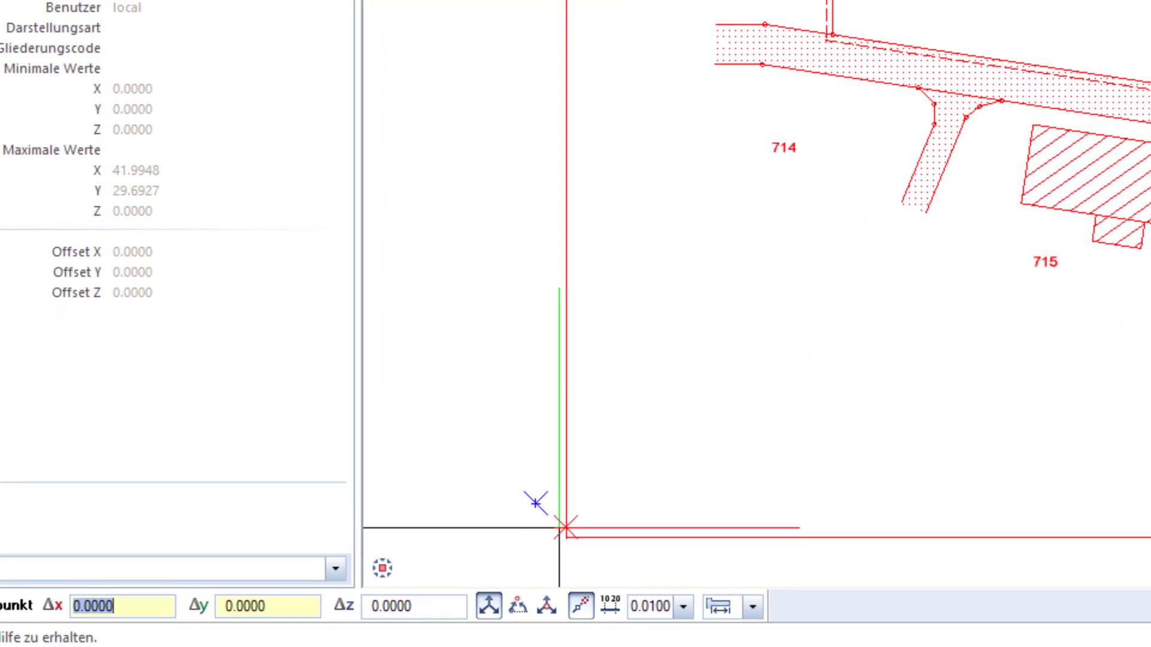
pyautogui.click(542, 514)
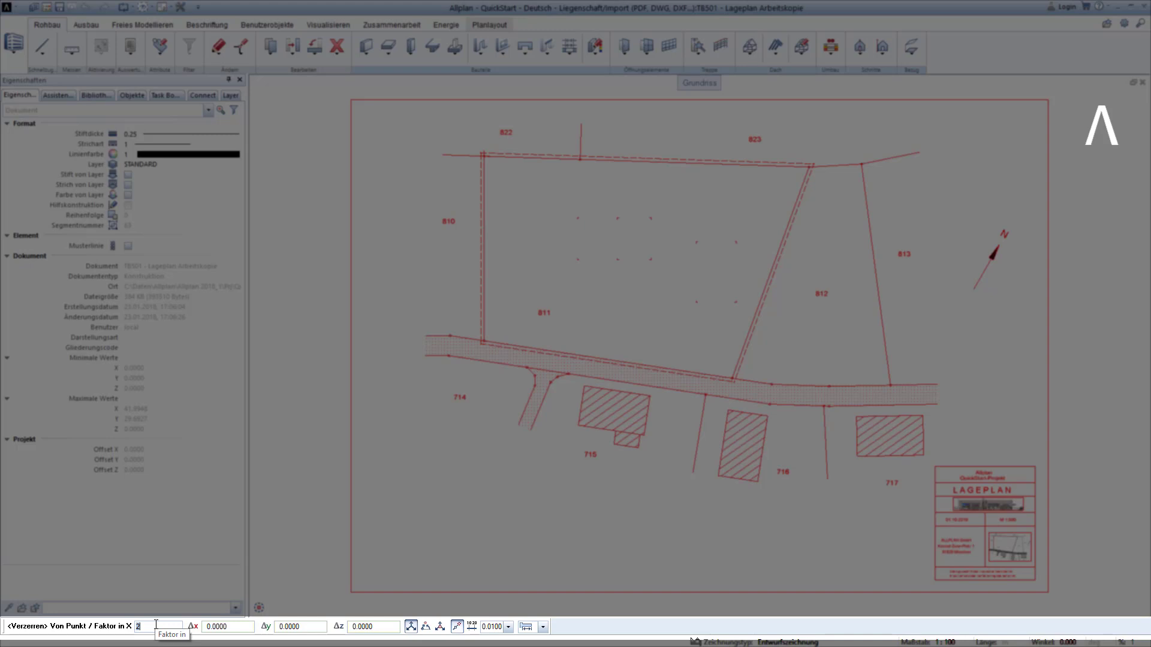
pyautogui.write('5')
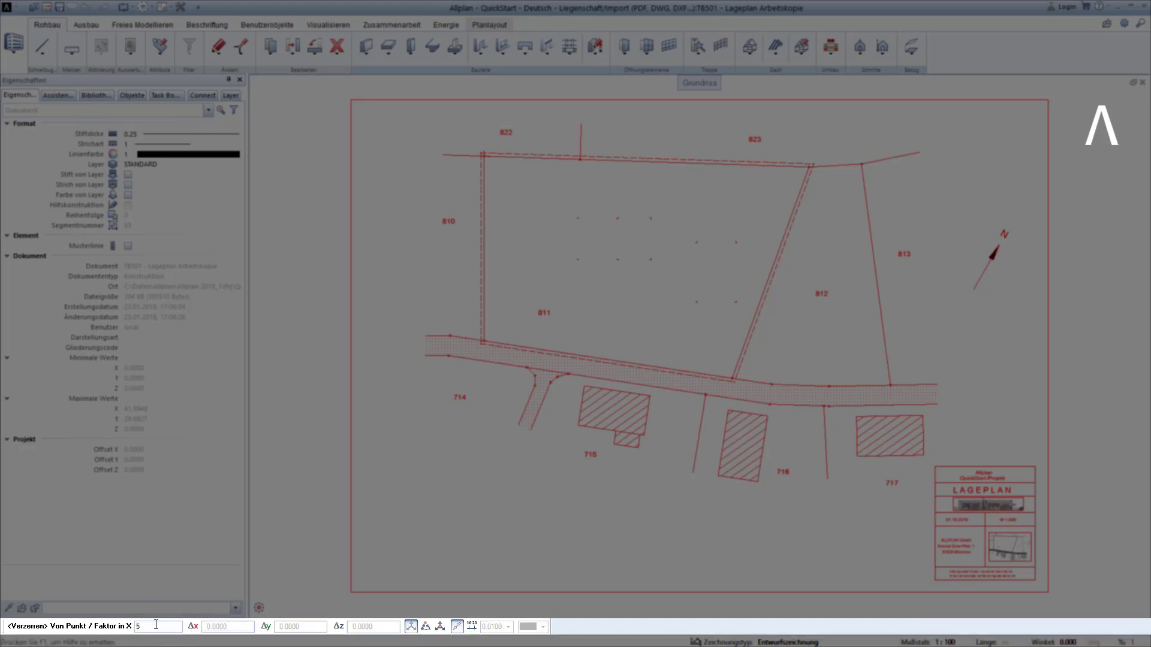
pyautogui.press('Return')
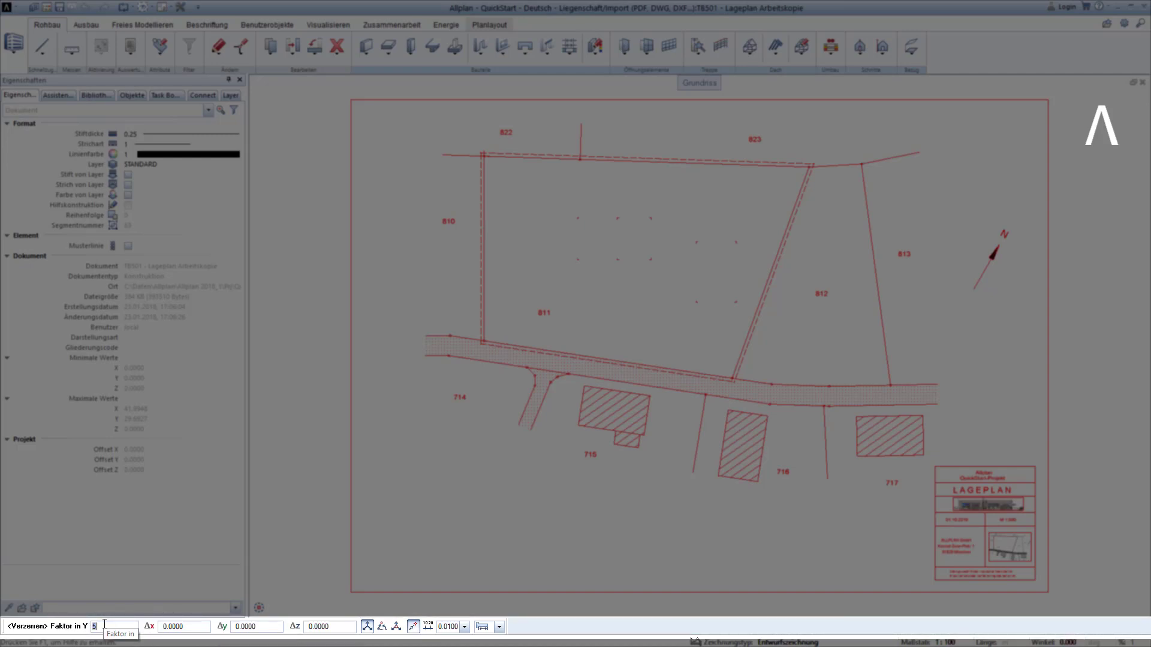
pyautogui.press('Return')
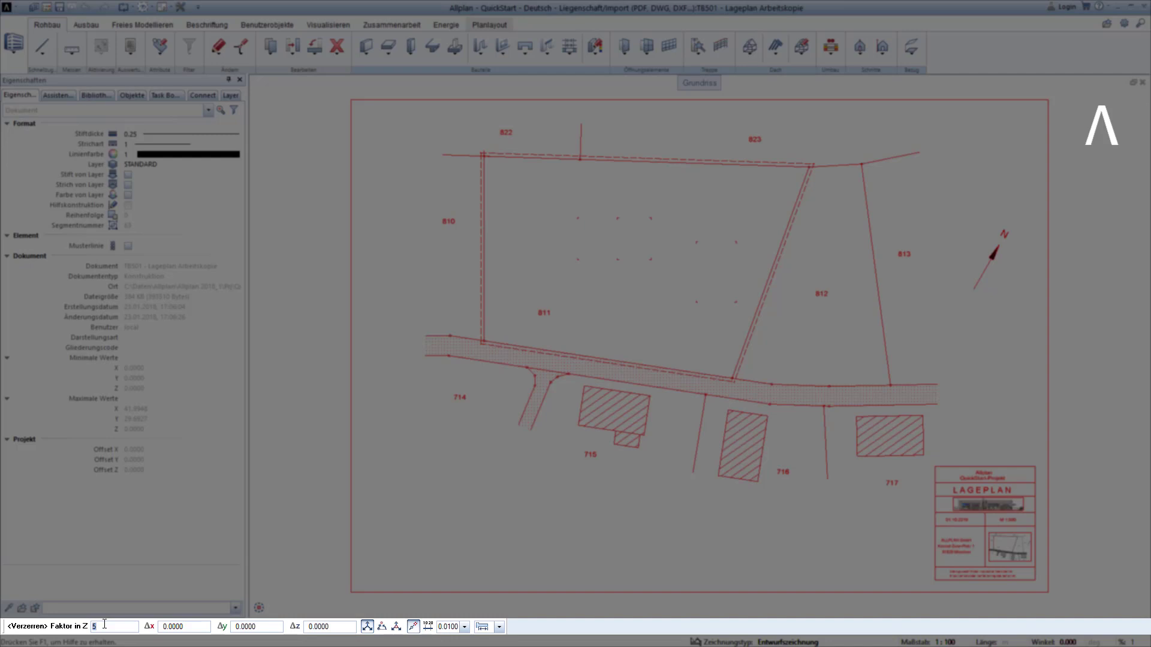
pyautogui.press('Return')
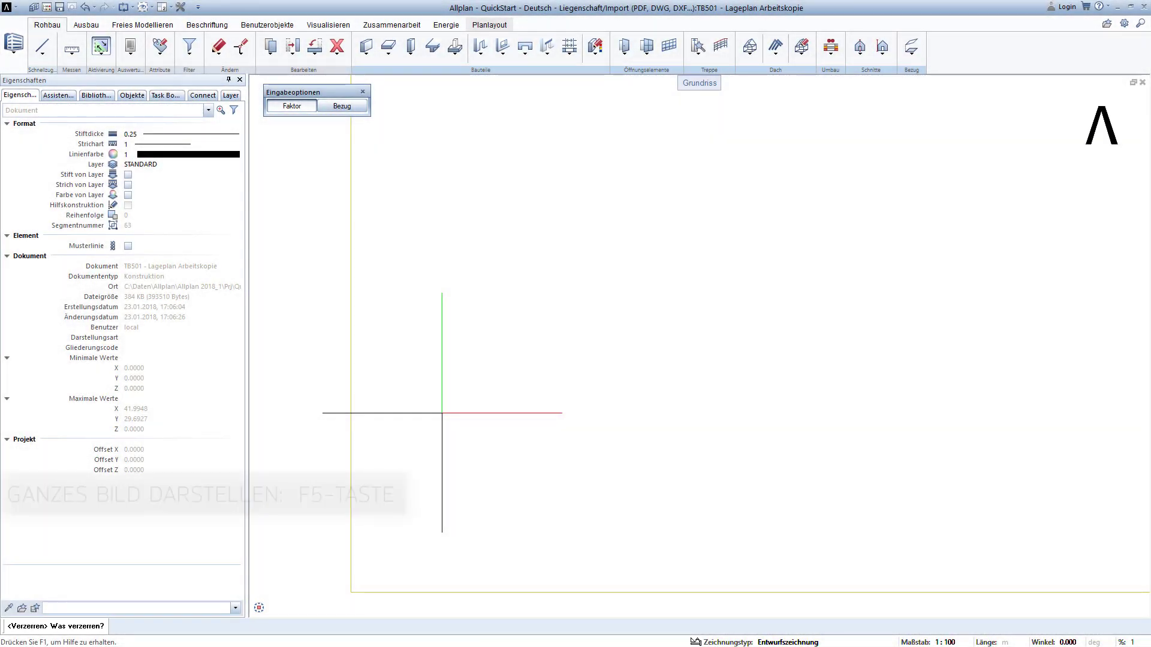
# Exit Verzerren and display the entire enlarged drawing with F5
pyautogui.press('Escape')
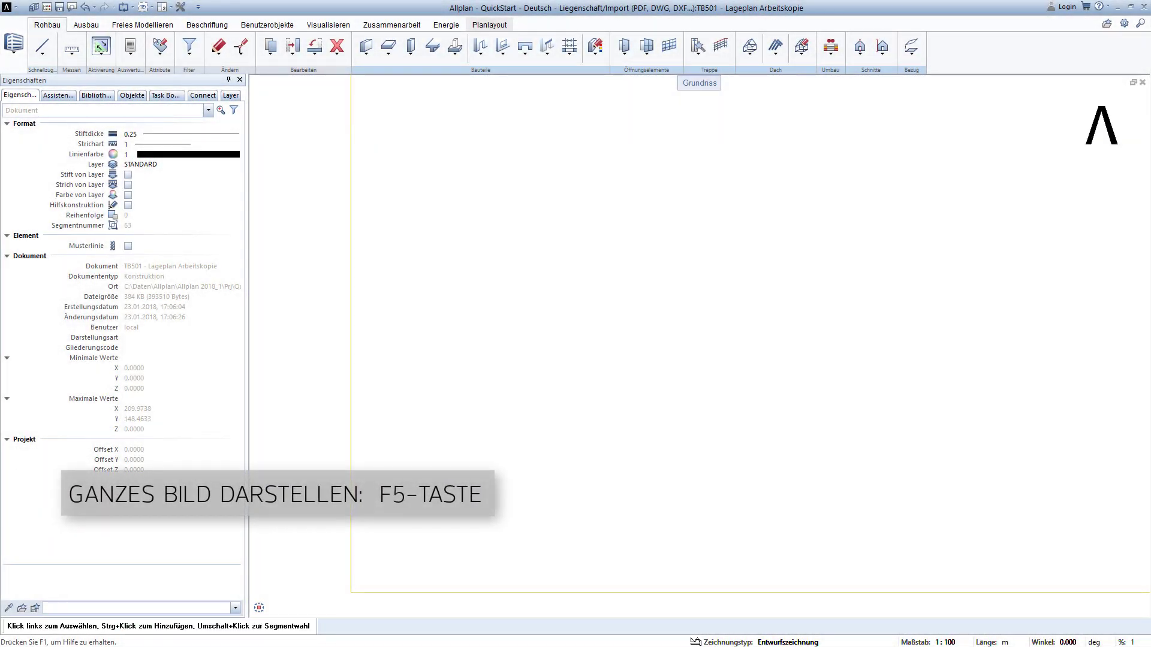
pyautogui.press('F5')
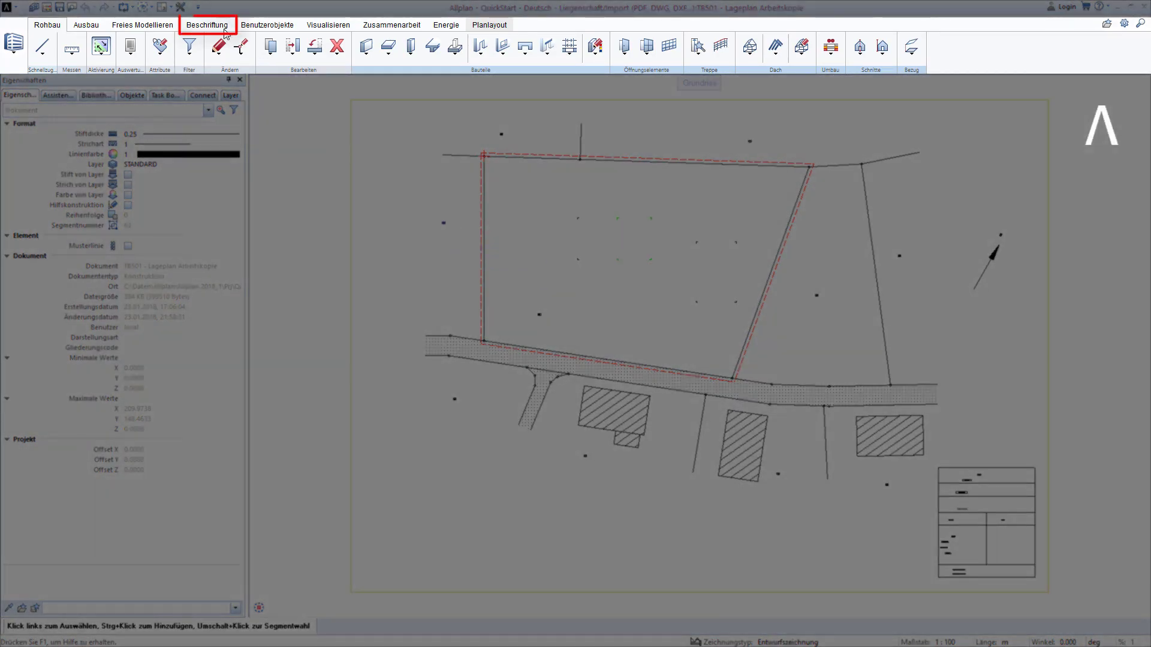
# Enlarge all site plan texts by factor 5 with Text verzerren
pyautogui.click(211, 25)
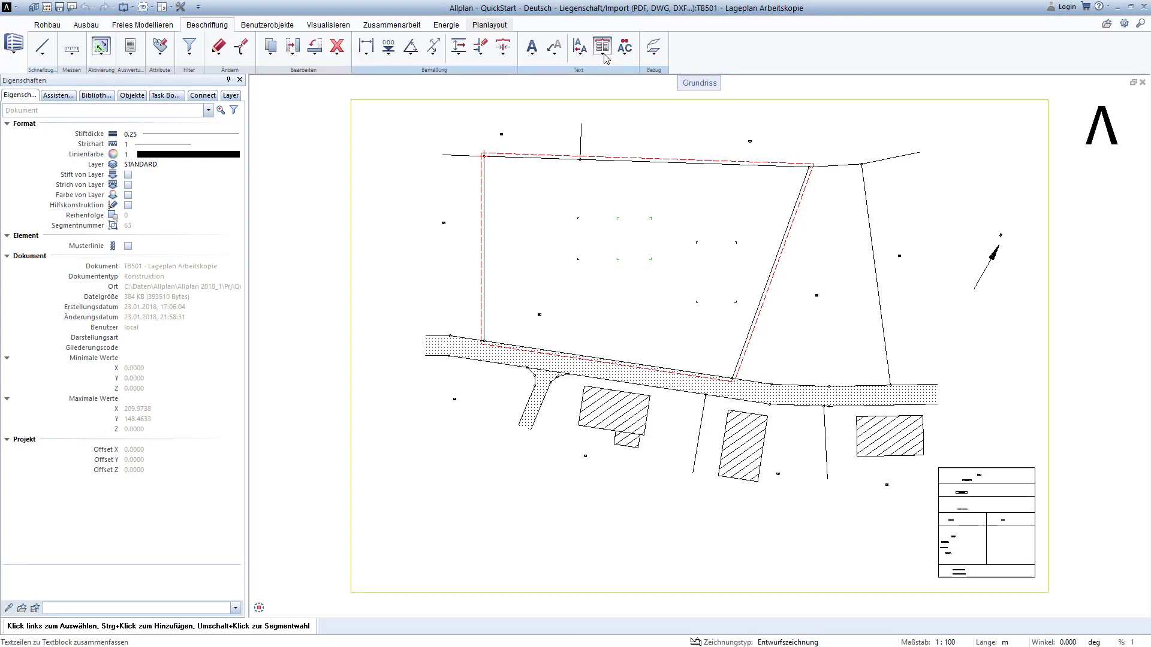
pyautogui.click(604, 54)
pyautogui.click(634, 103)
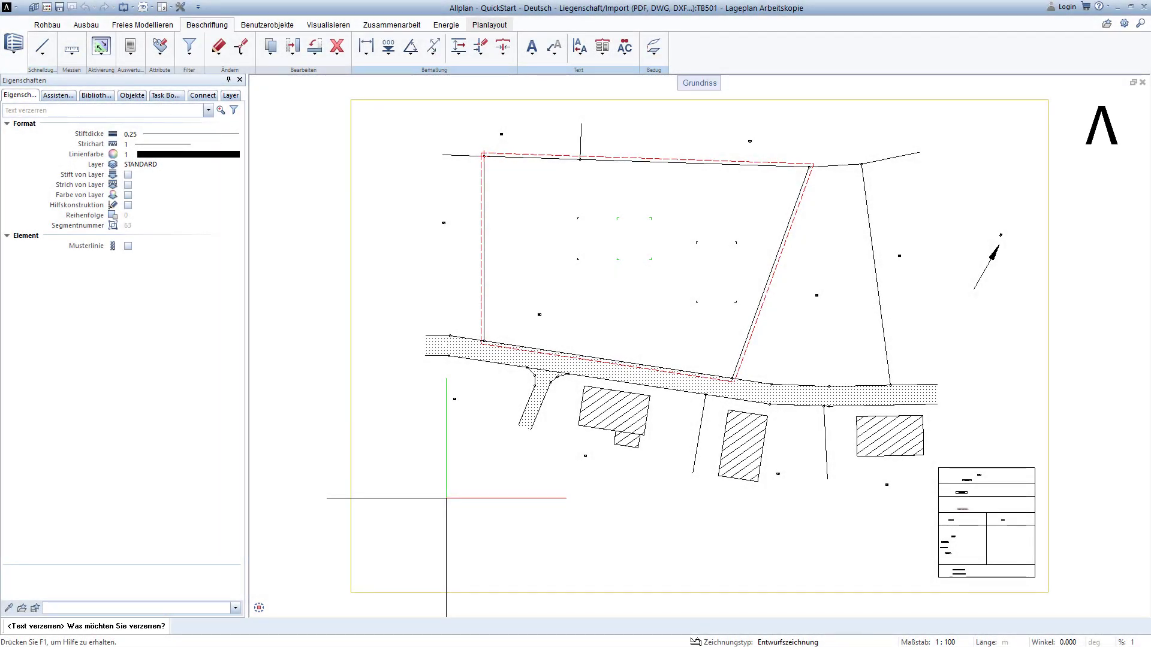
pyautogui.hotkey('ctrl', 'a')
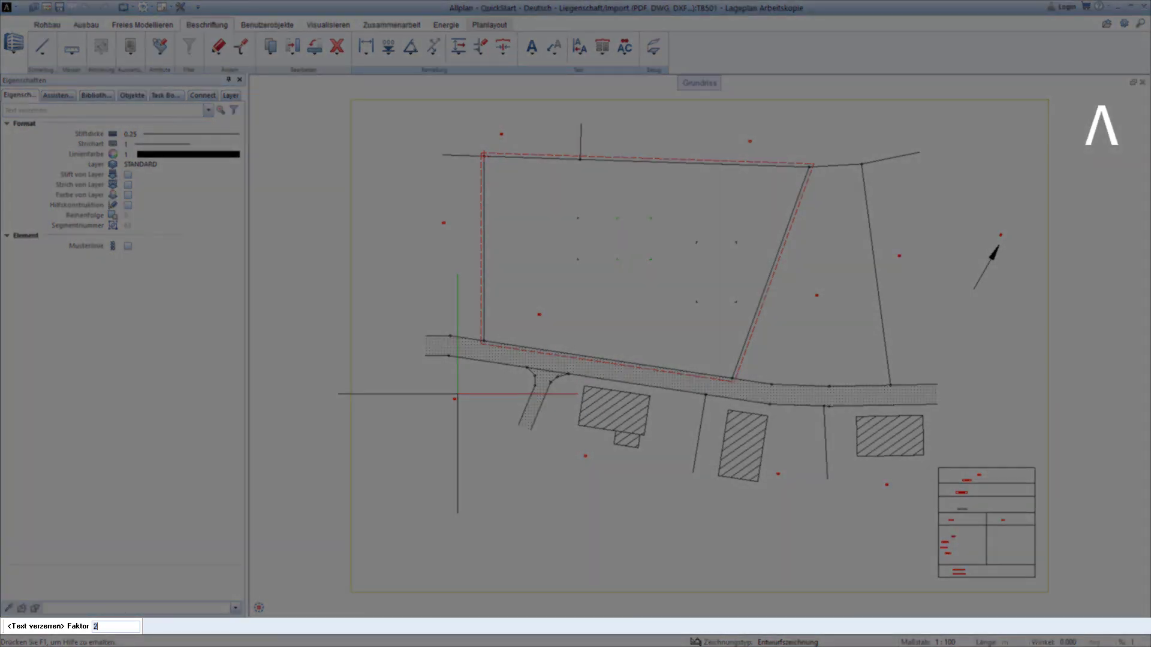
pyautogui.write('5')
pyautogui.press('Return')
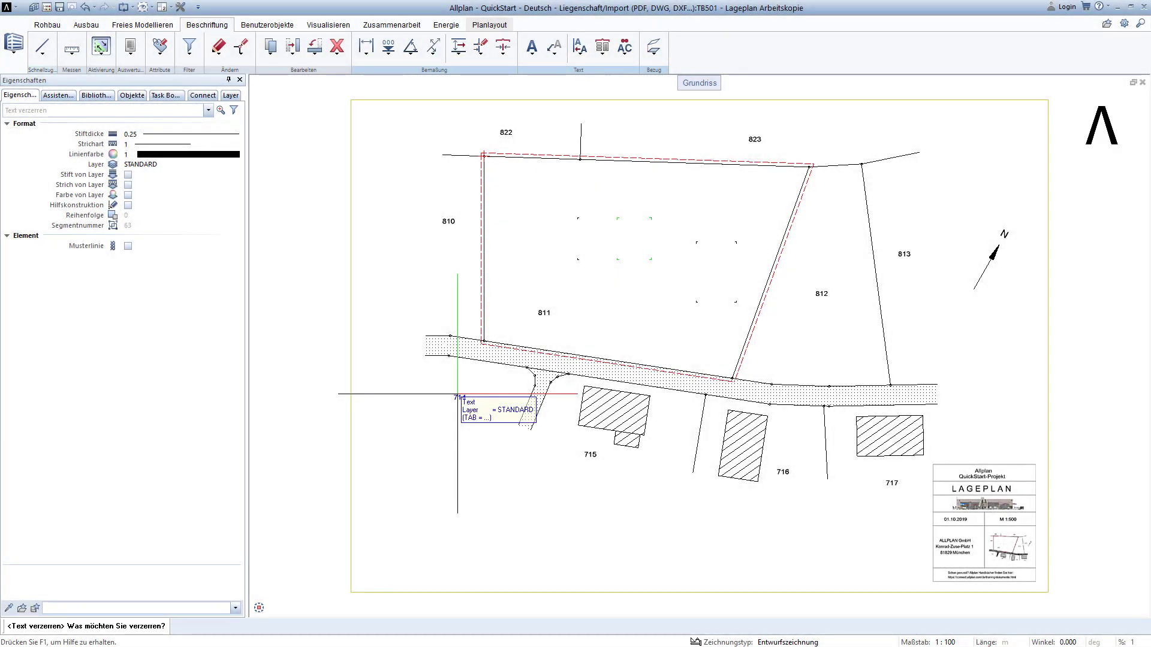
pyautogui.press('Escape')
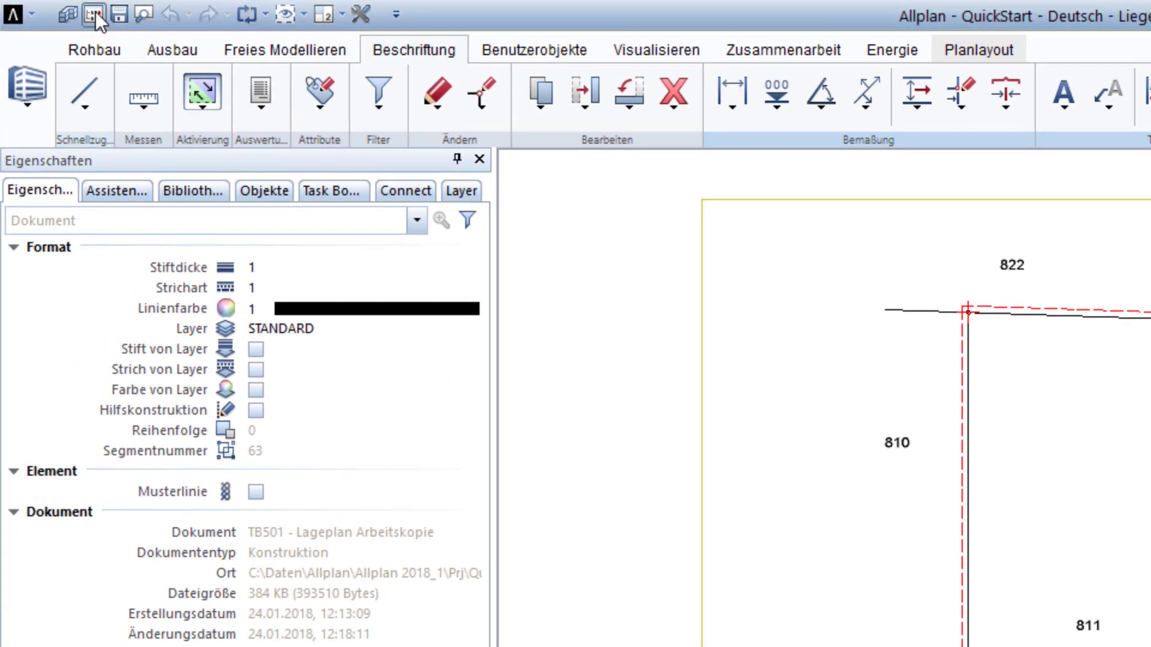
# Make basement drawing 111 Kellergeschoss Übungsteilbild current, keeping 501 visible in the background
pyautogui.click(95, 12)
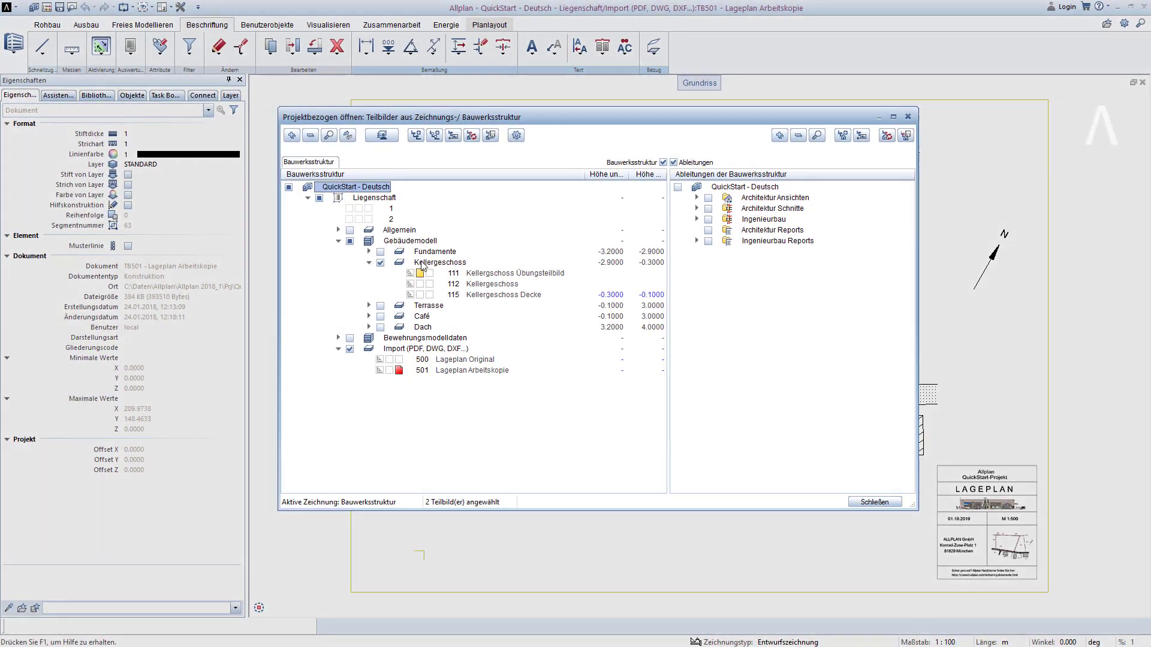
pyautogui.click(456, 290)
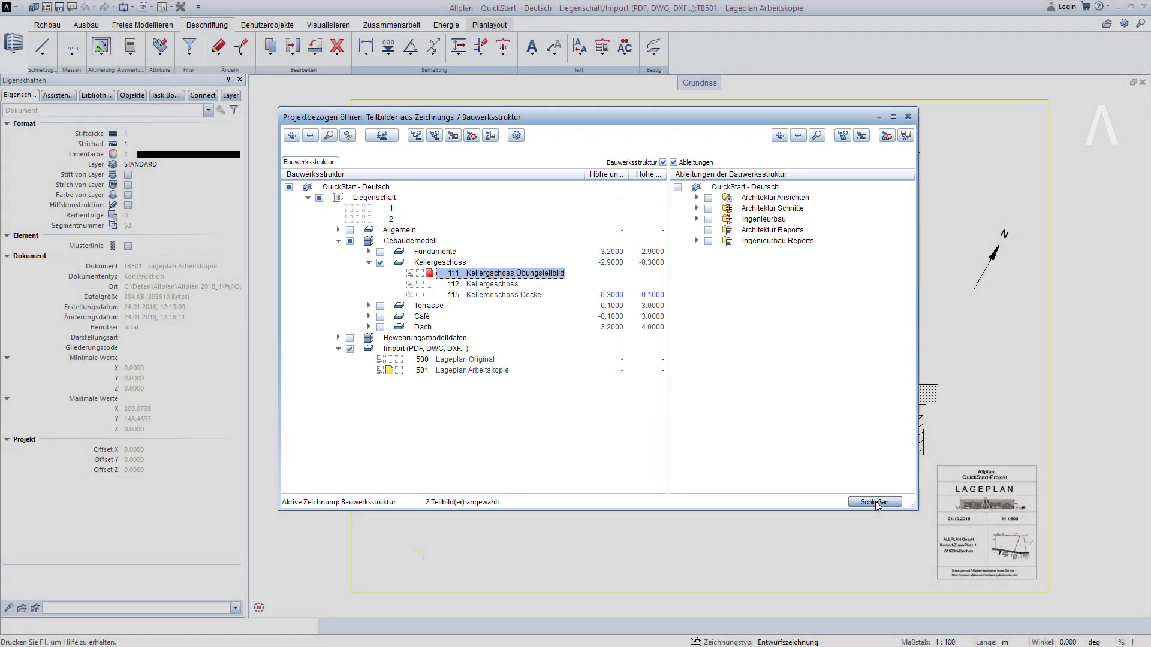
pyautogui.click(875, 502)
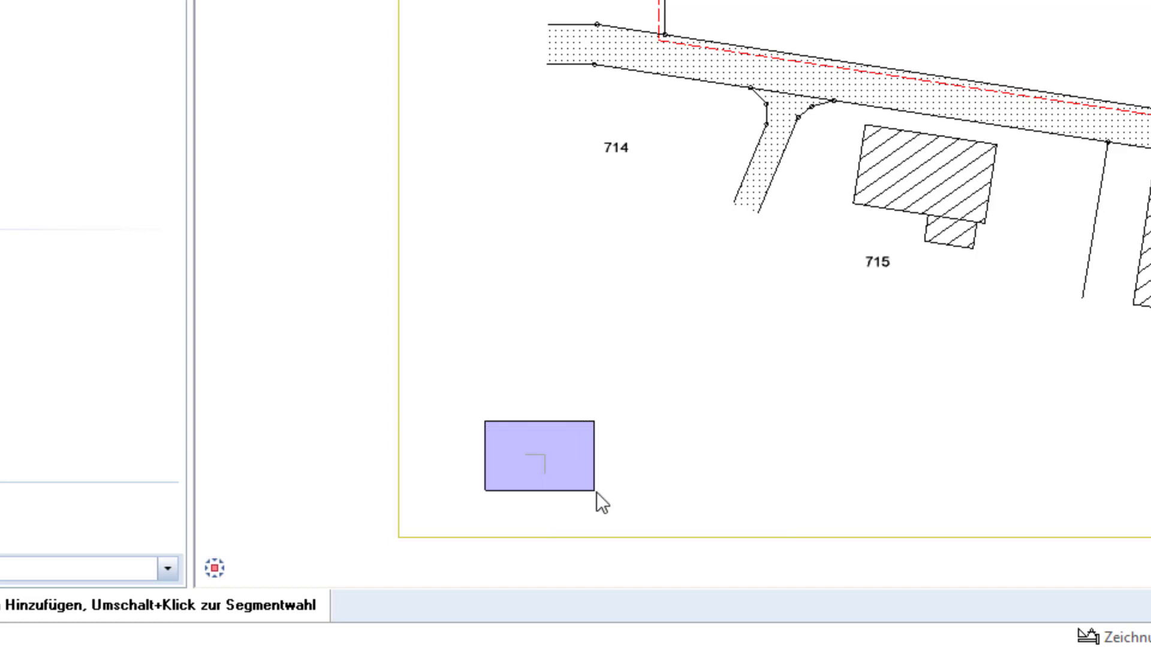
pyautogui.moveTo(530, 452); pyautogui.dragTo(597, 493)
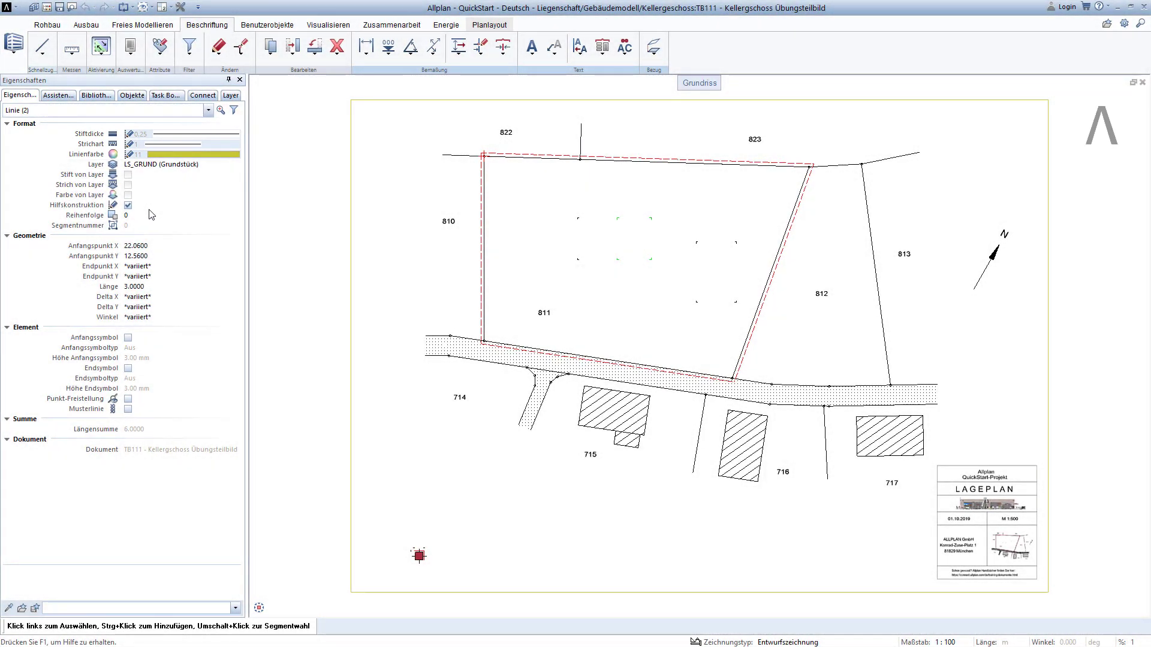
pyautogui.click(462, 467)
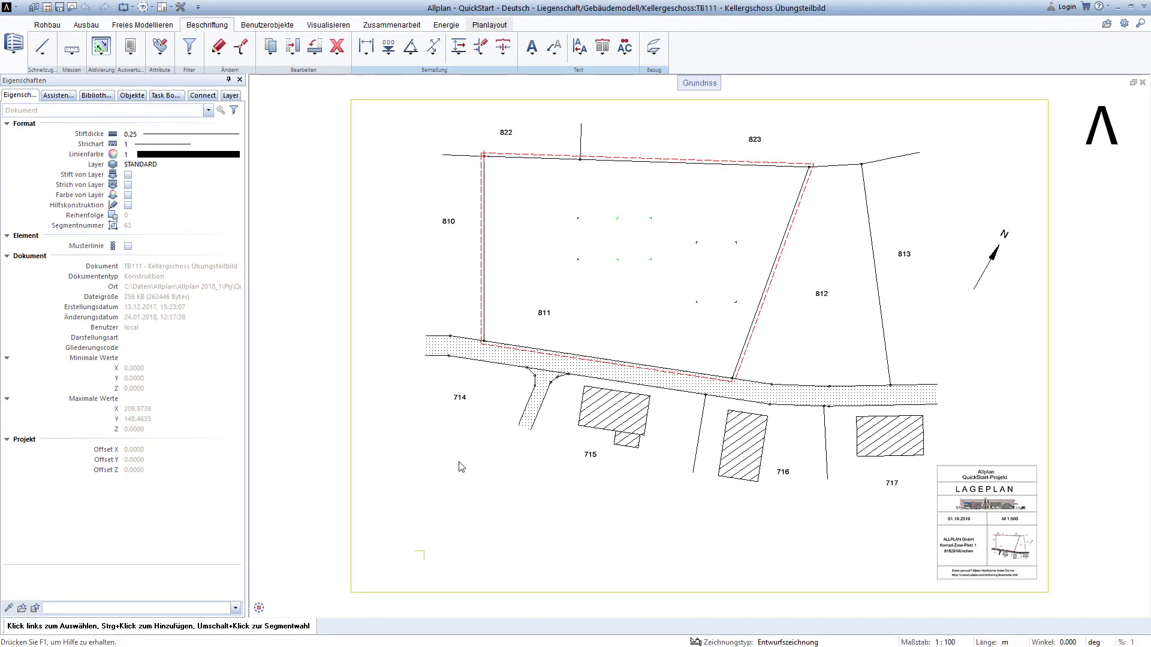
# Select all elements, then exclude the corner marker's horizontal and vertical lines
pyautogui.hotkey('ctrl', 'a')
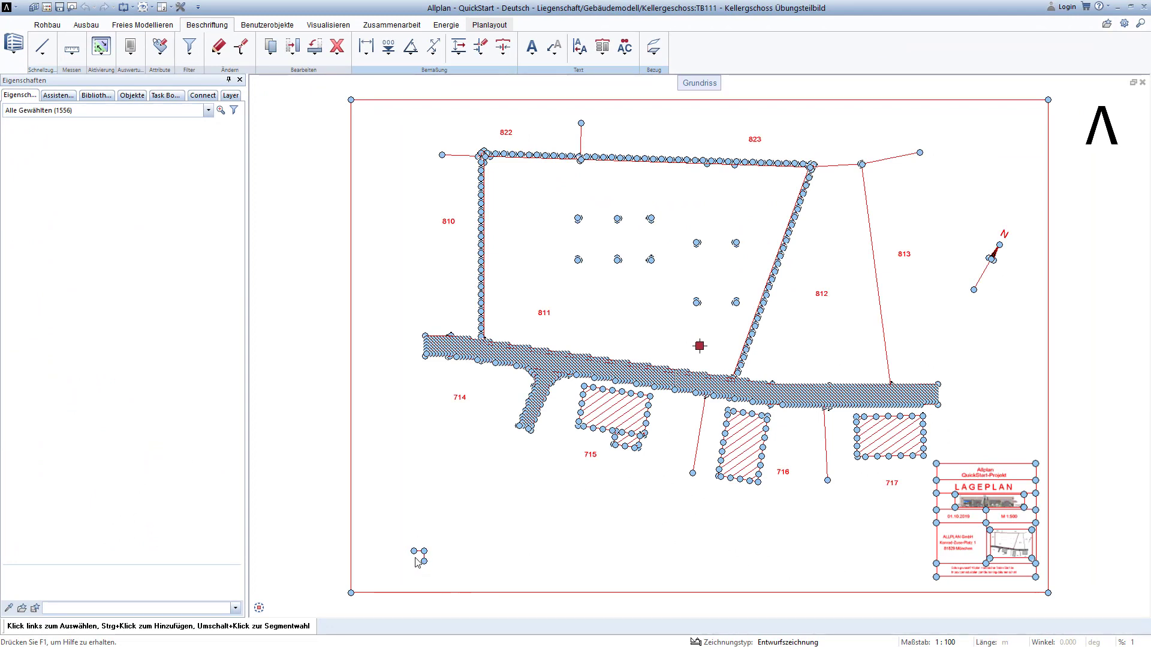
pyautogui.scroll(4, 418, 562)
pyautogui.scroll(3, 420, 562)
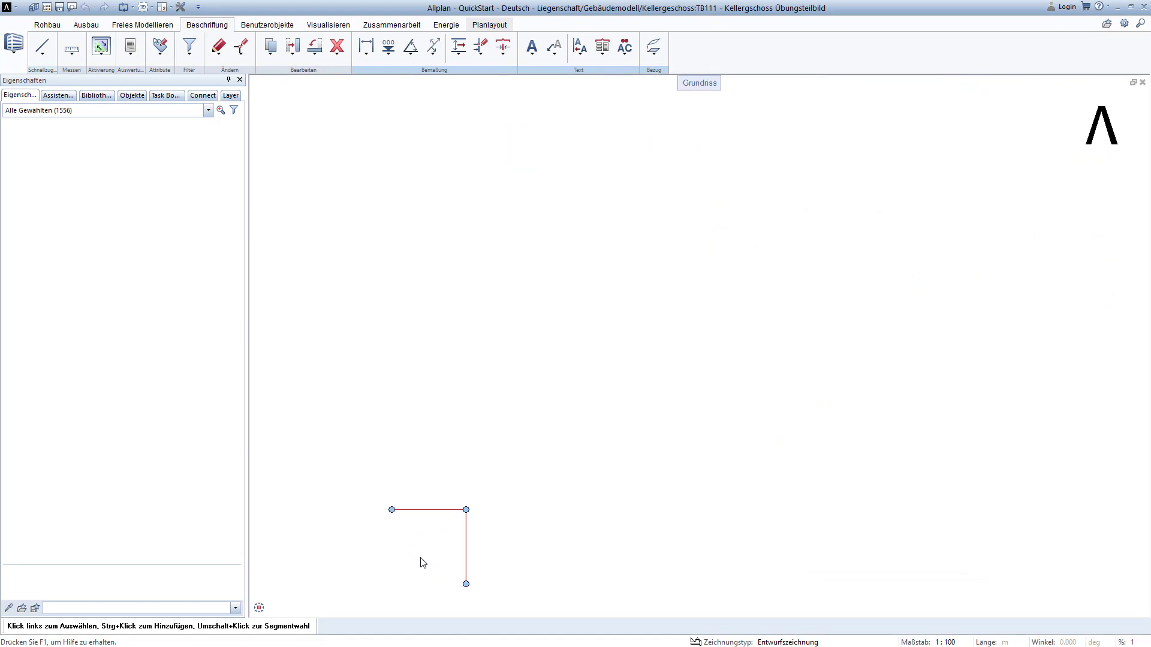
pyautogui.scroll(2, 422, 562)
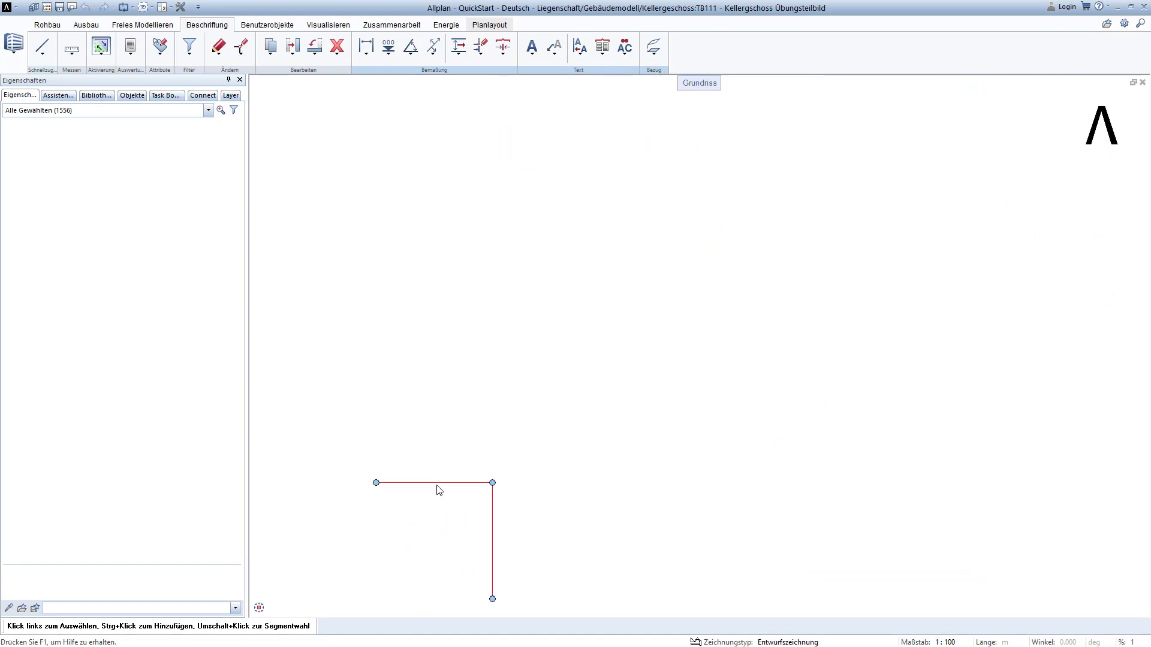
pyautogui.moveTo(438, 484)
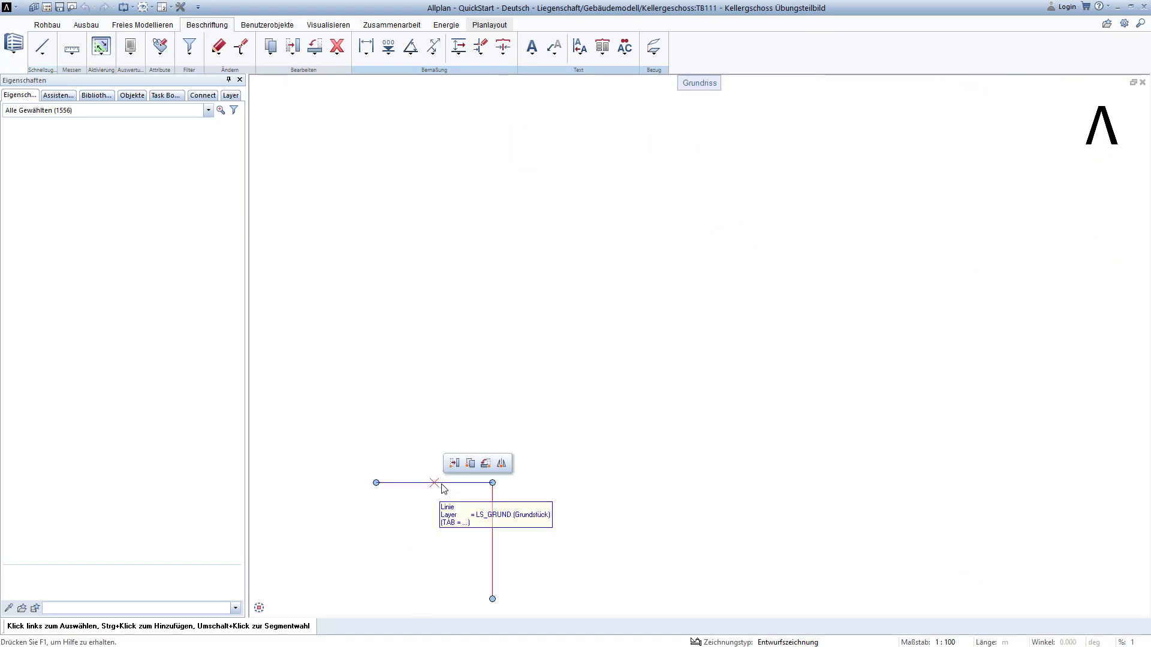
pyautogui.click(443, 489)
pyautogui.press('Delete')
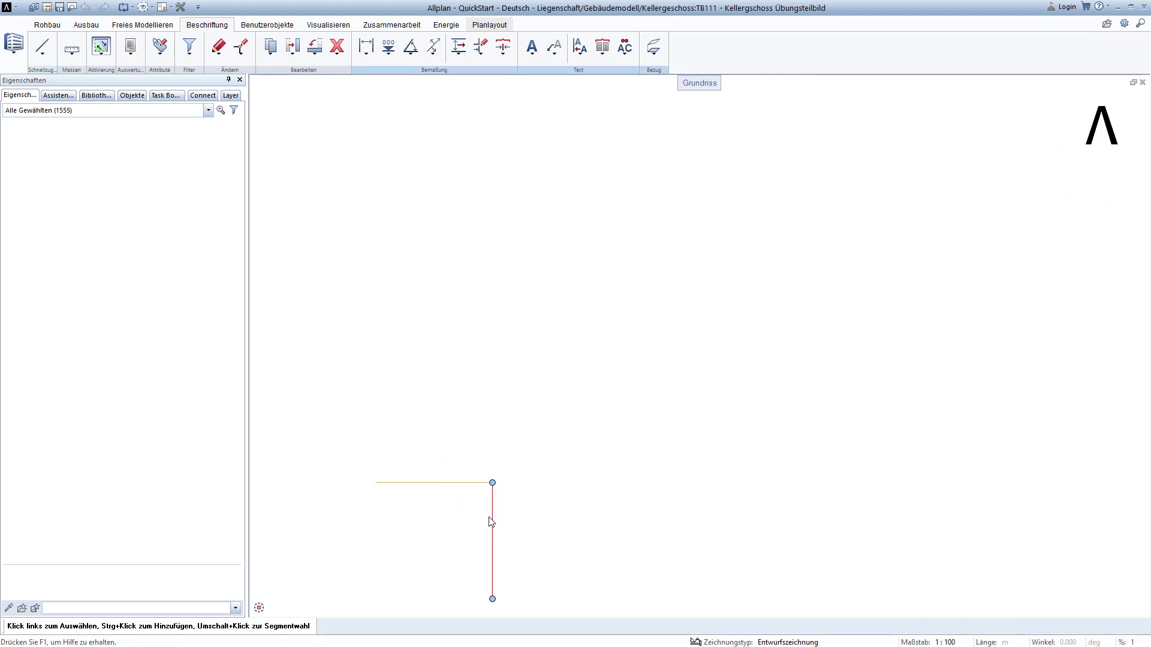
pyautogui.click(492, 519)
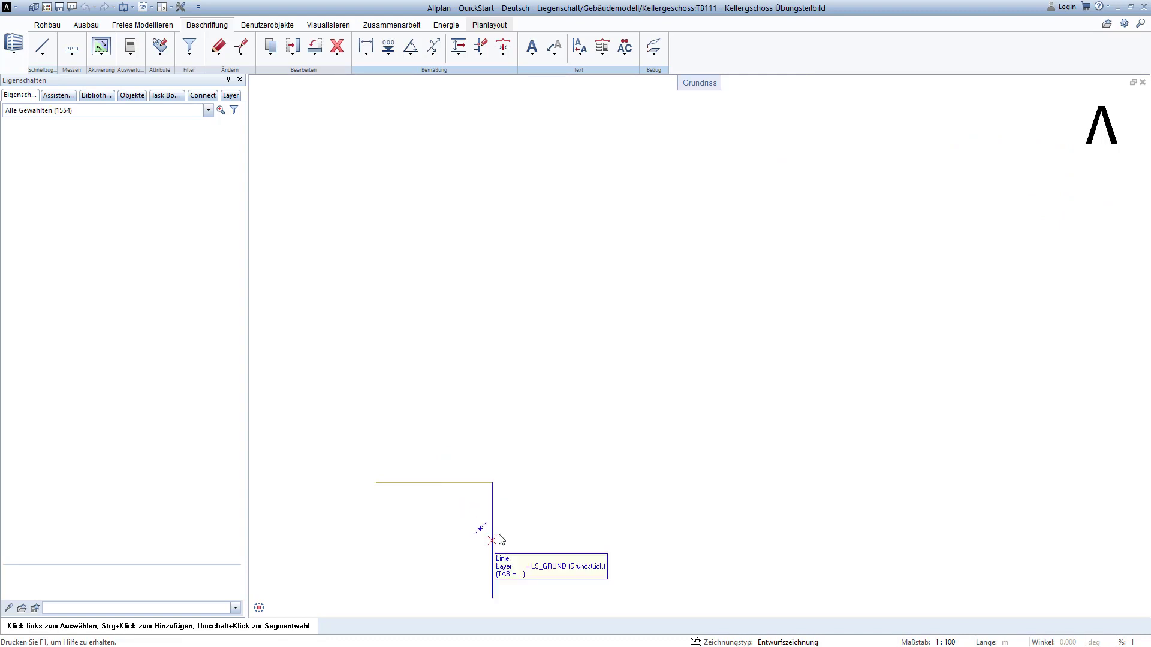
pyautogui.press('Delete')
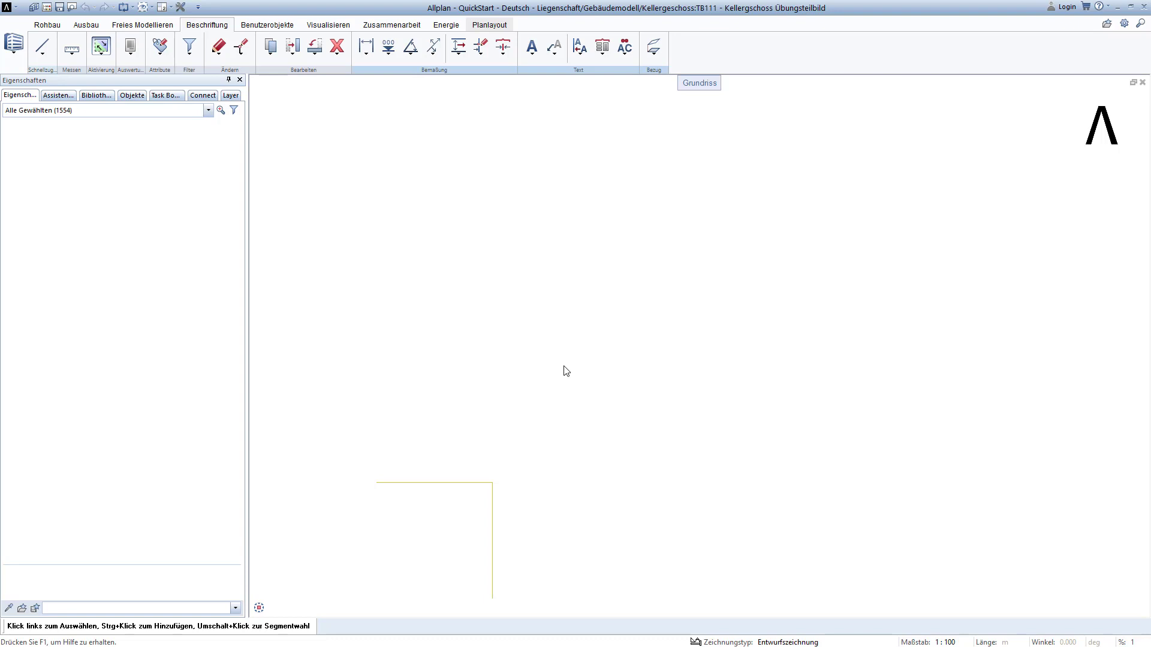
pyautogui.hotkey('ctrl', 'a')
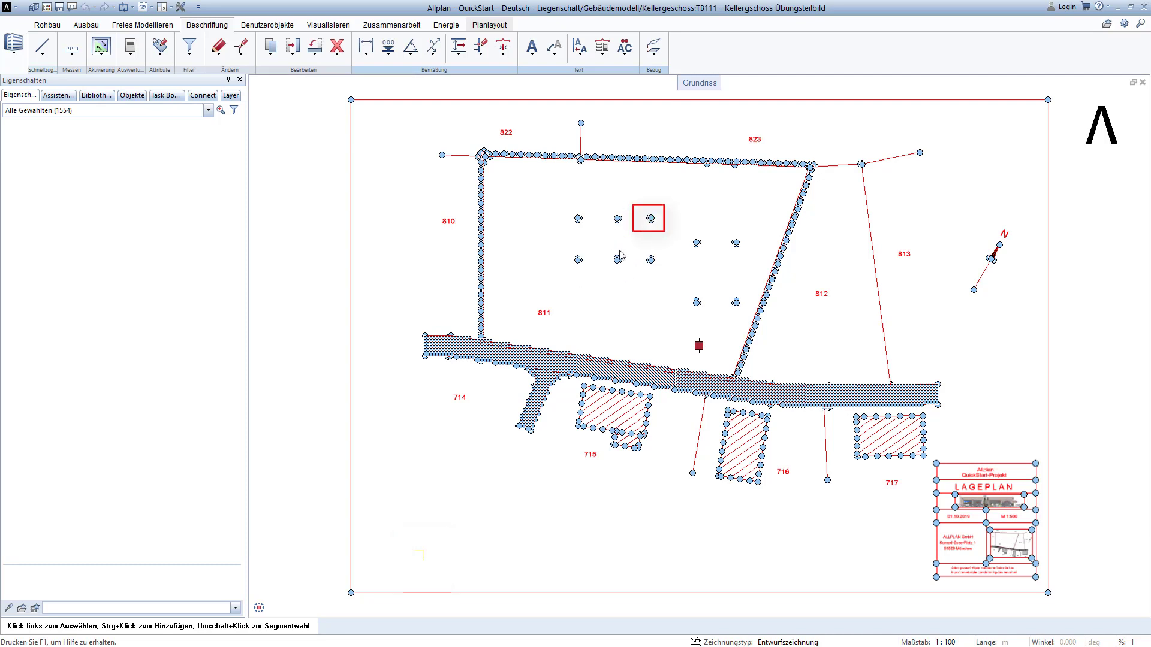
pyautogui.scroll(2, 651, 223)
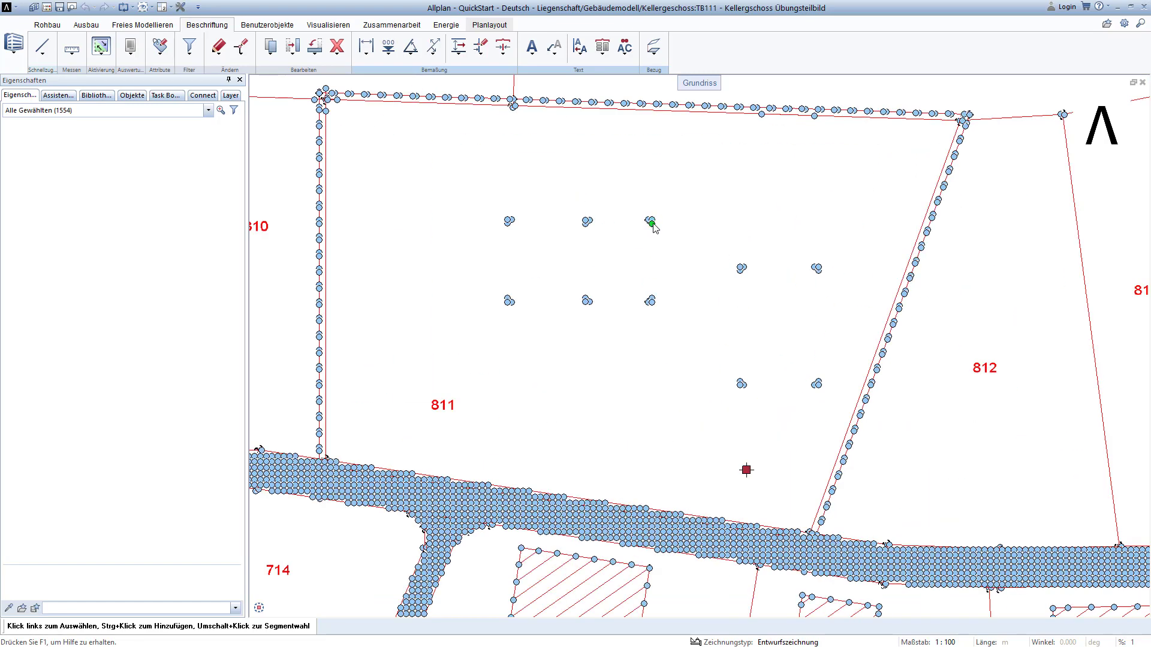
pyautogui.scroll(2, 653, 224)
pyautogui.scroll(2, 652, 223)
pyautogui.scroll(2, 653, 215)
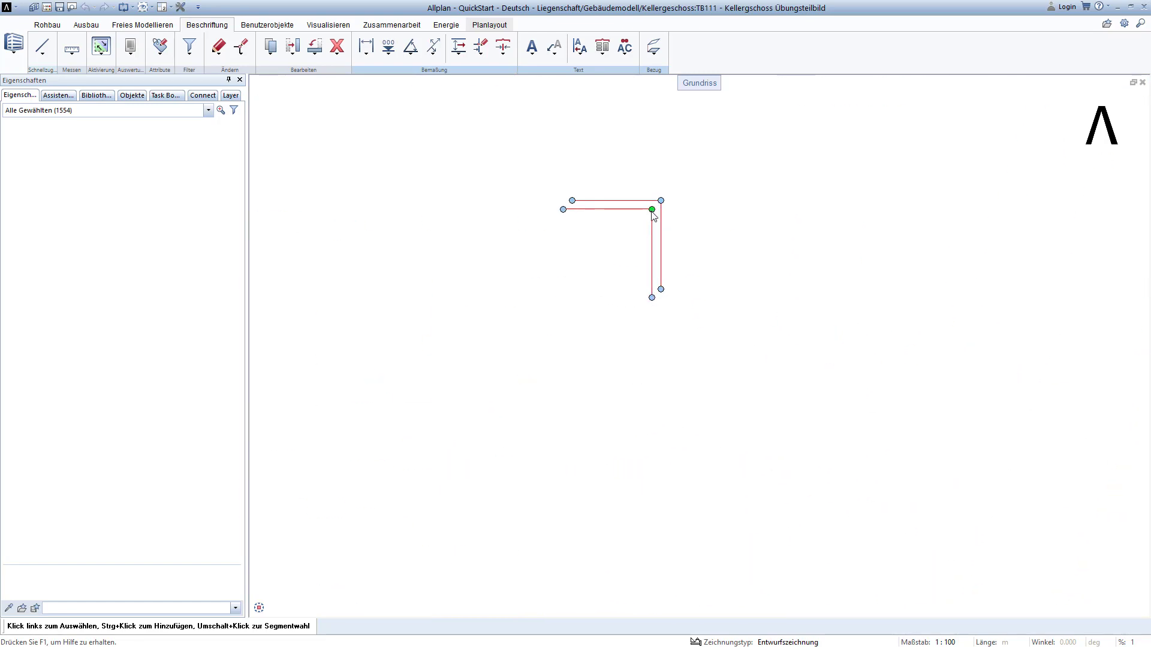
pyautogui.scroll(3, 653, 215)
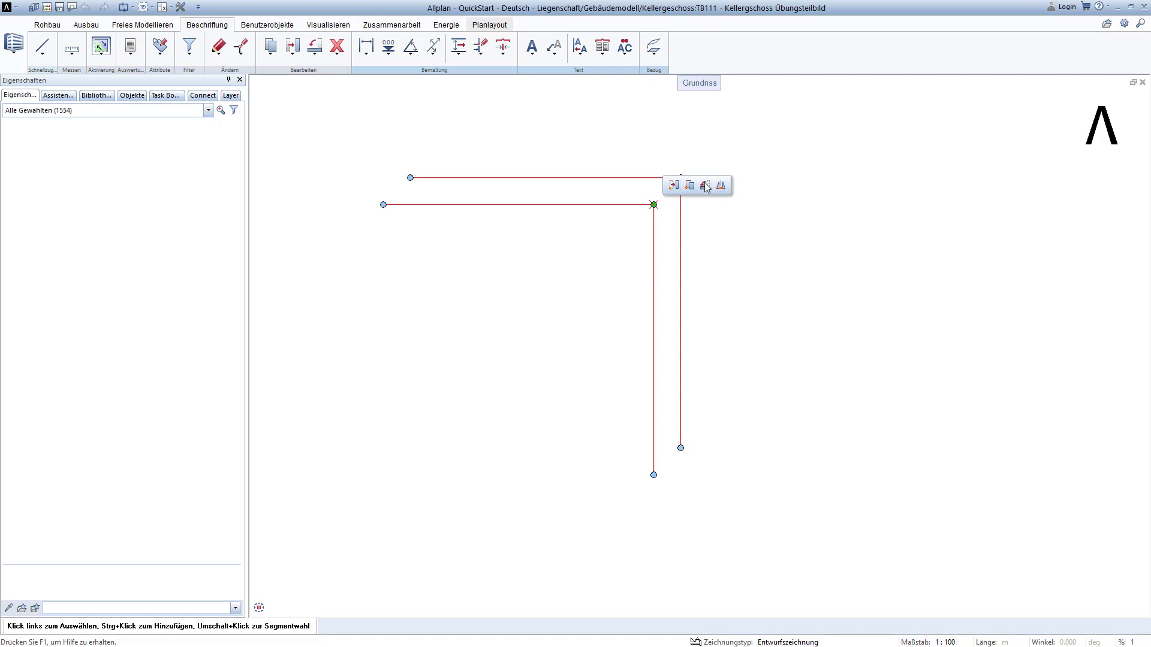
# Move the selection from its marker corner onto the basement's yellow reference marker corner
pyautogui.click(674, 185)
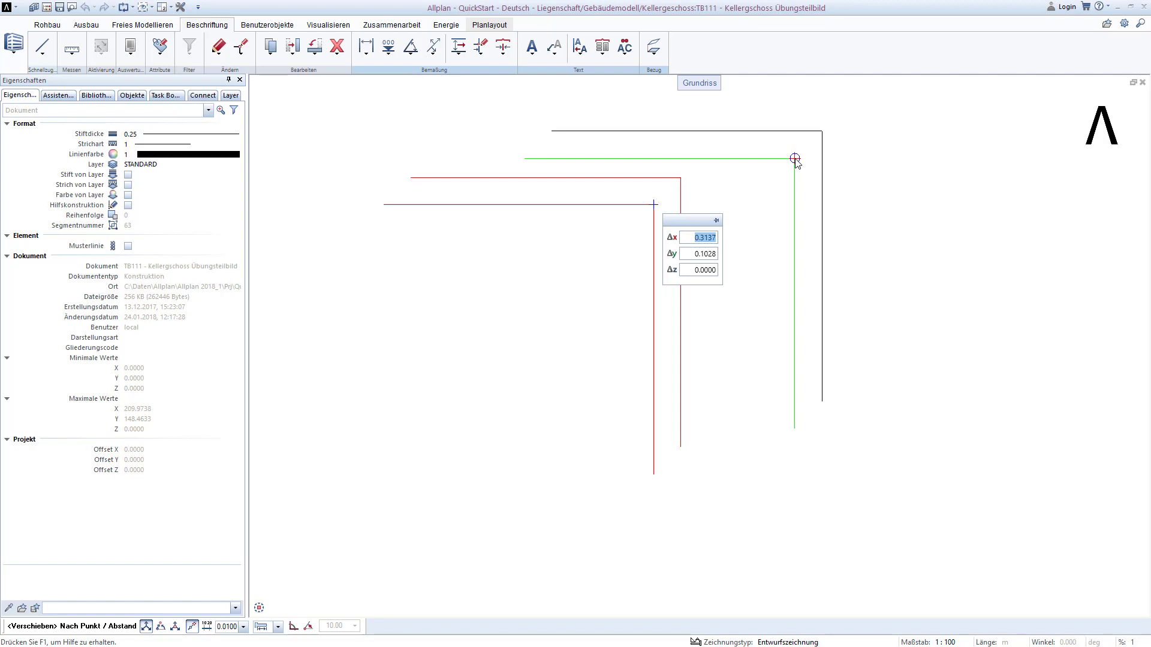
pyautogui.scroll(-3, 739, 174)
pyautogui.scroll(-3, 722, 188)
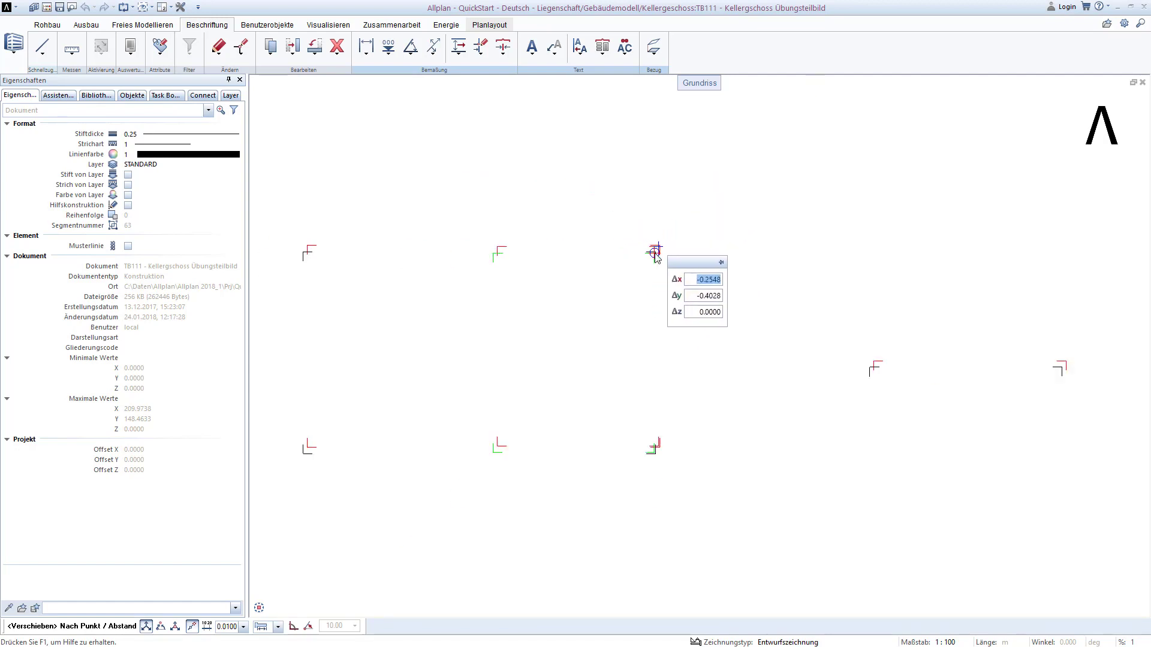
pyautogui.scroll(-2, 617, 334)
pyautogui.scroll(-1, 526, 380)
pyautogui.scroll(-1, 521, 396)
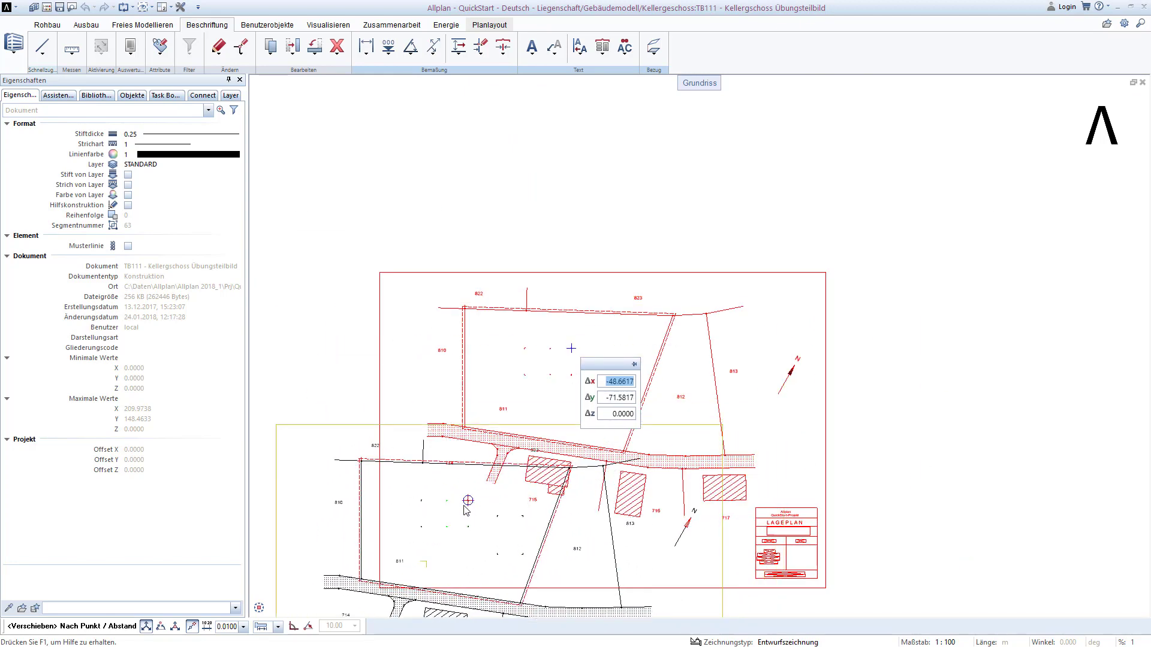
pyautogui.scroll(2, 420, 568)
pyautogui.scroll(2, 421, 563)
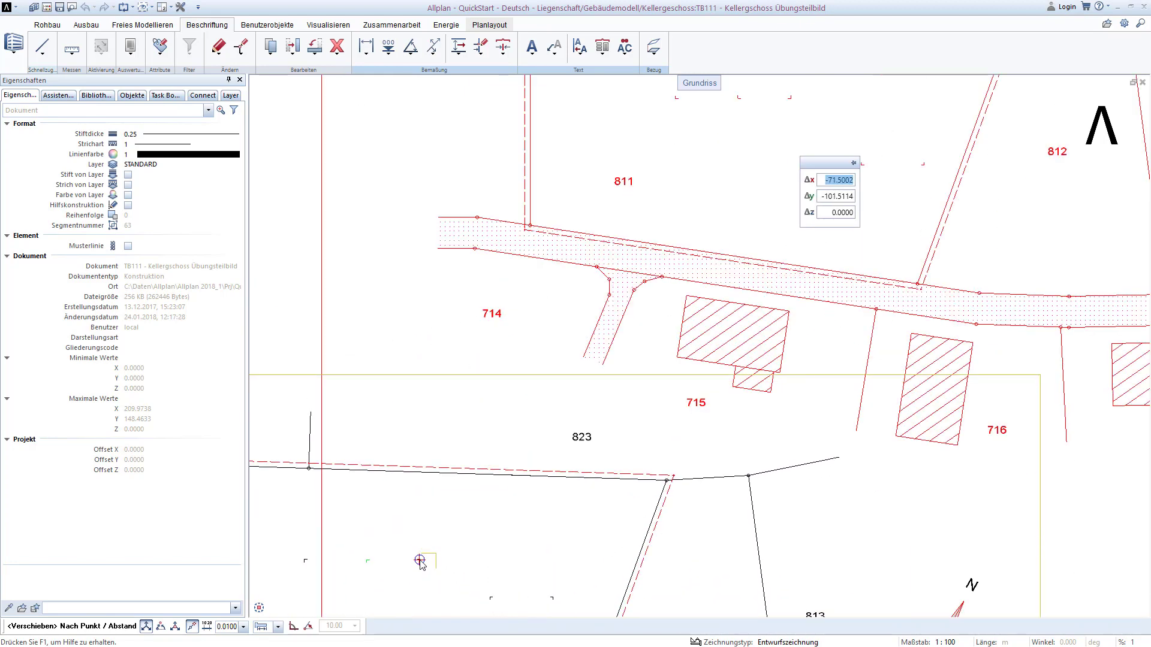
pyautogui.scroll(2, 424, 558)
pyautogui.scroll(2, 434, 550)
pyautogui.scroll(1, 480, 546)
pyautogui.scroll(1, 534, 527)
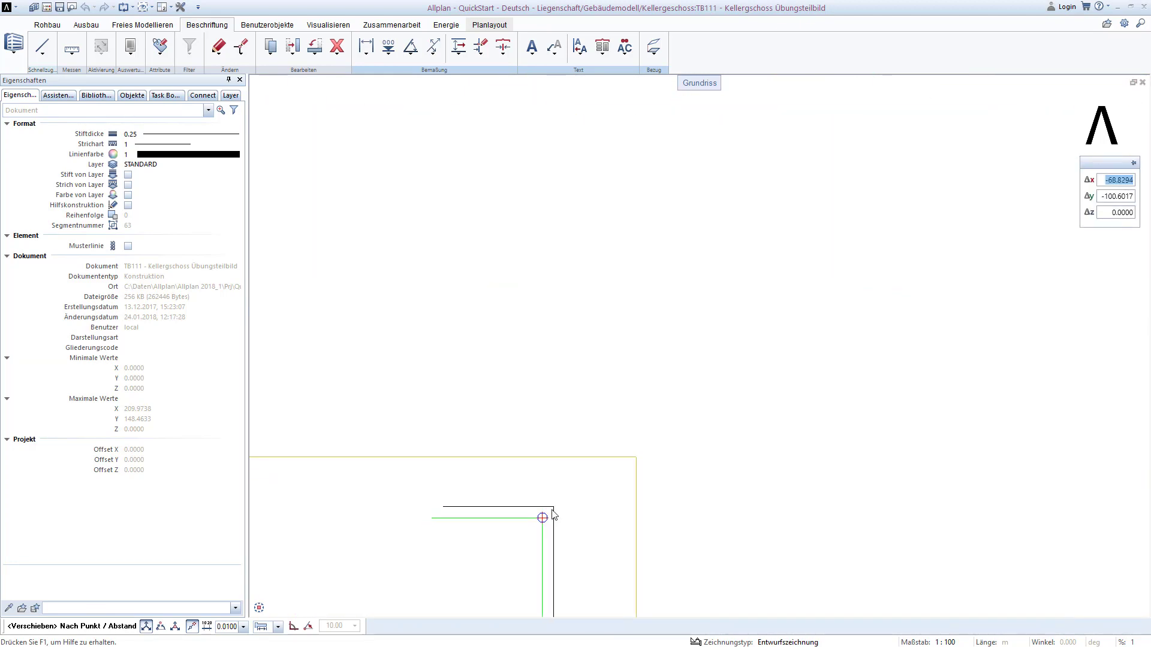
pyautogui.click(636, 457)
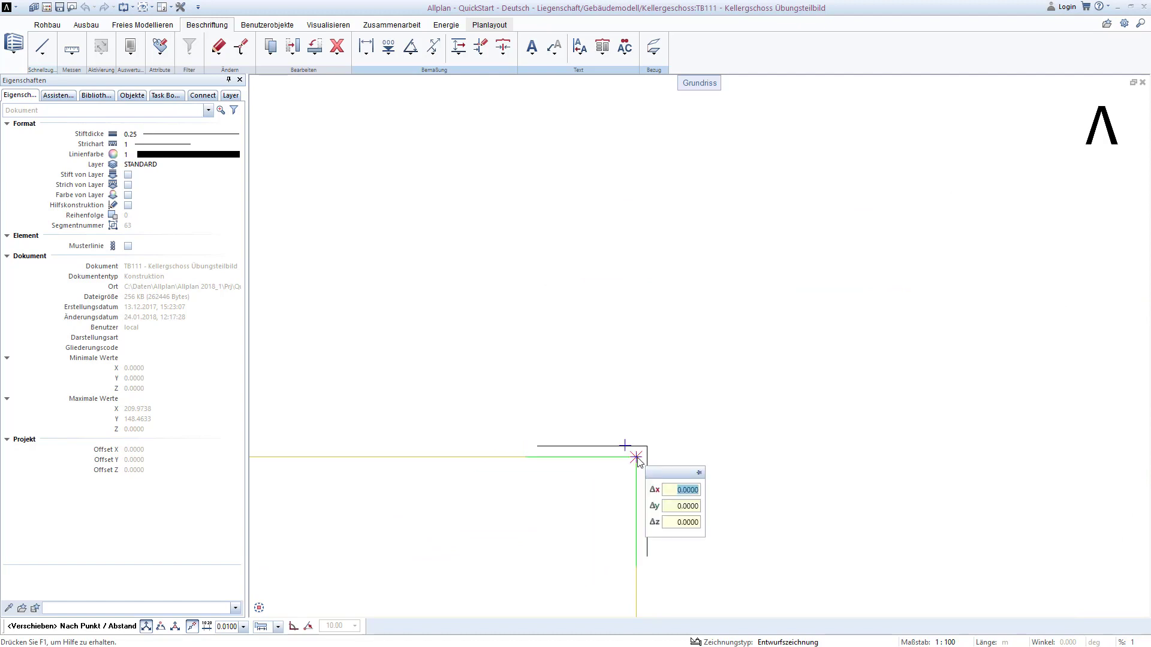
pyautogui.press('Escape')
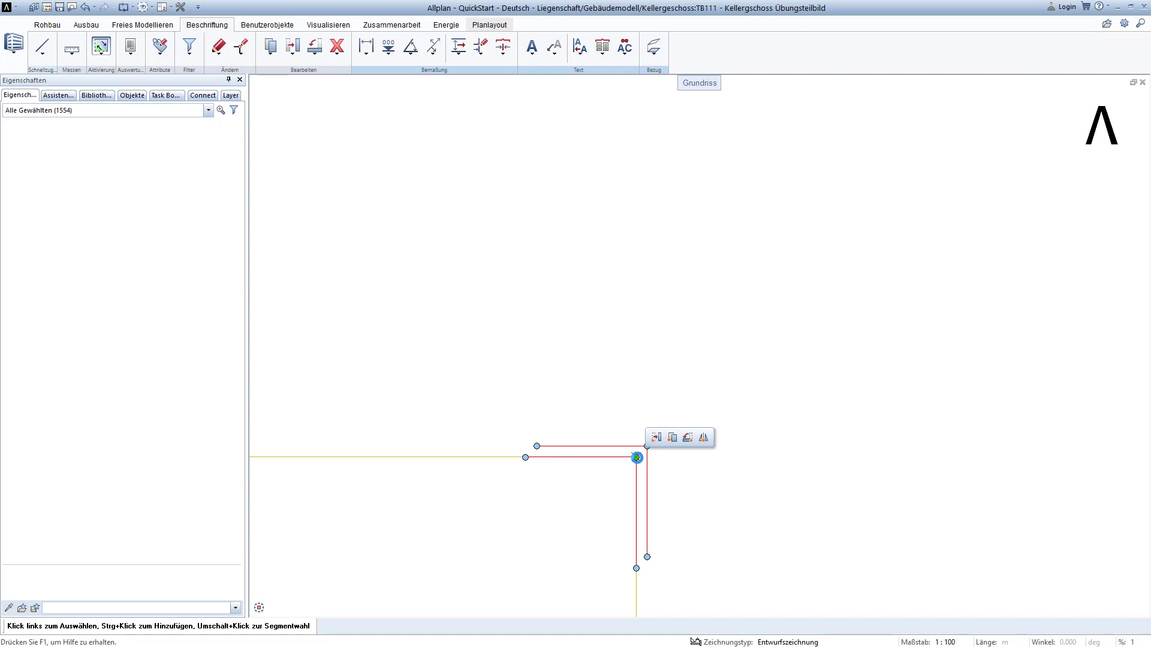
pyautogui.middleClick(637, 457)
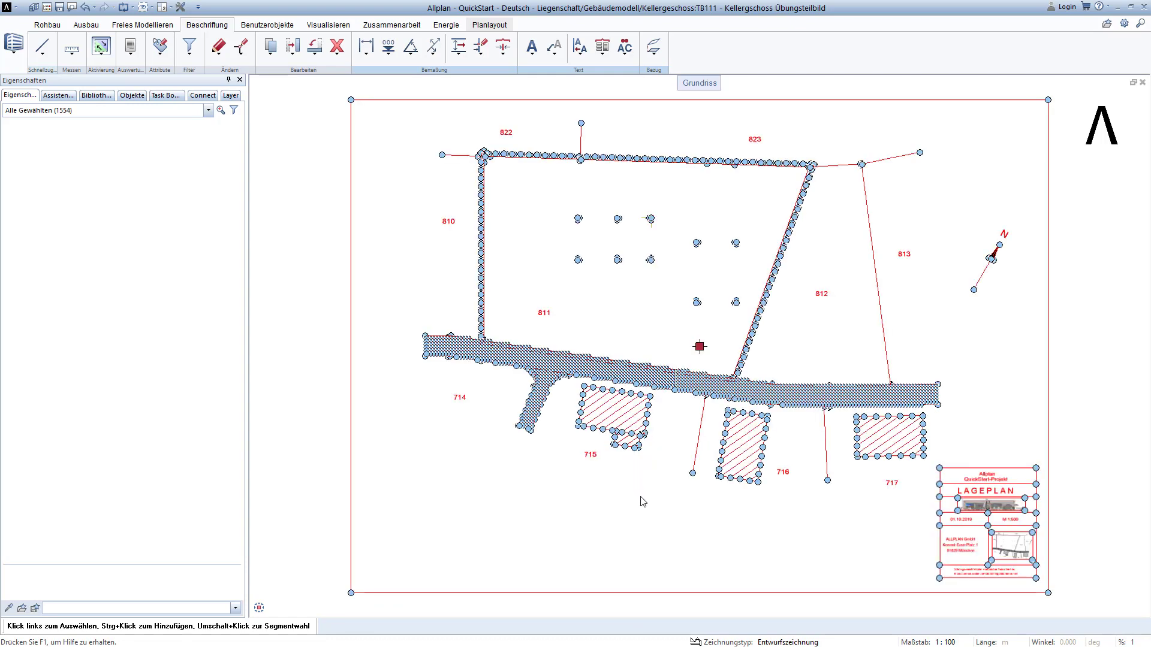